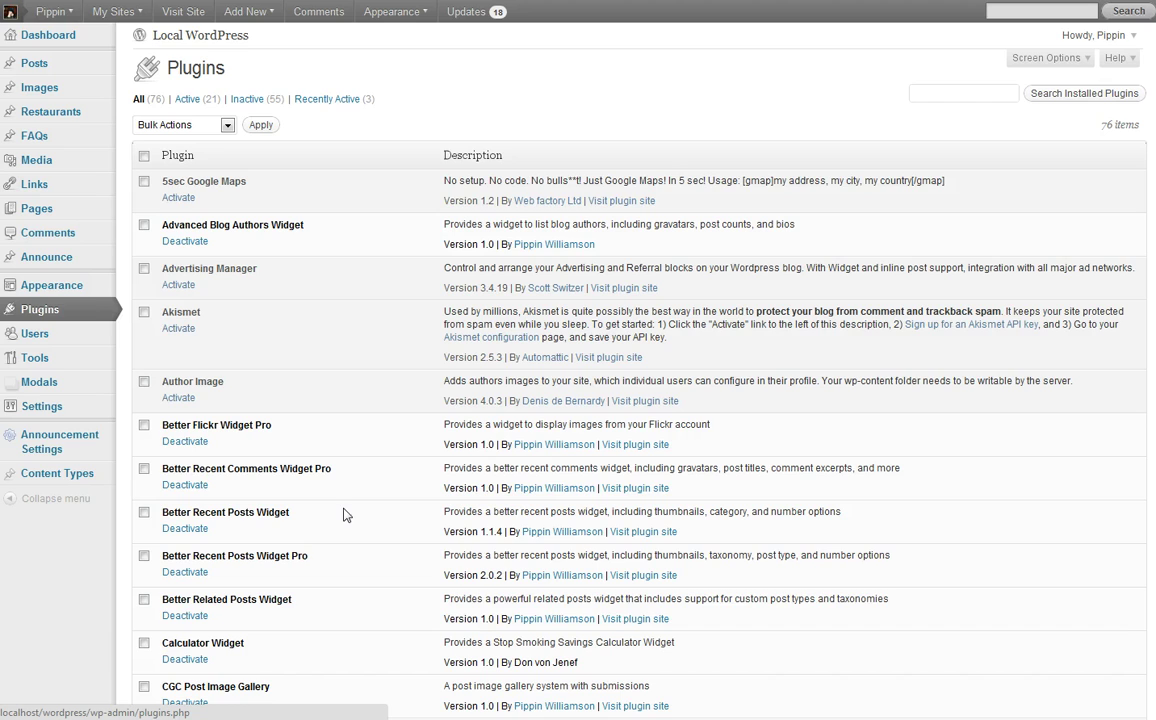
Activate the Posts By Taxonomy Widget Pro plugin.
scroll(377, 467, down, 7)
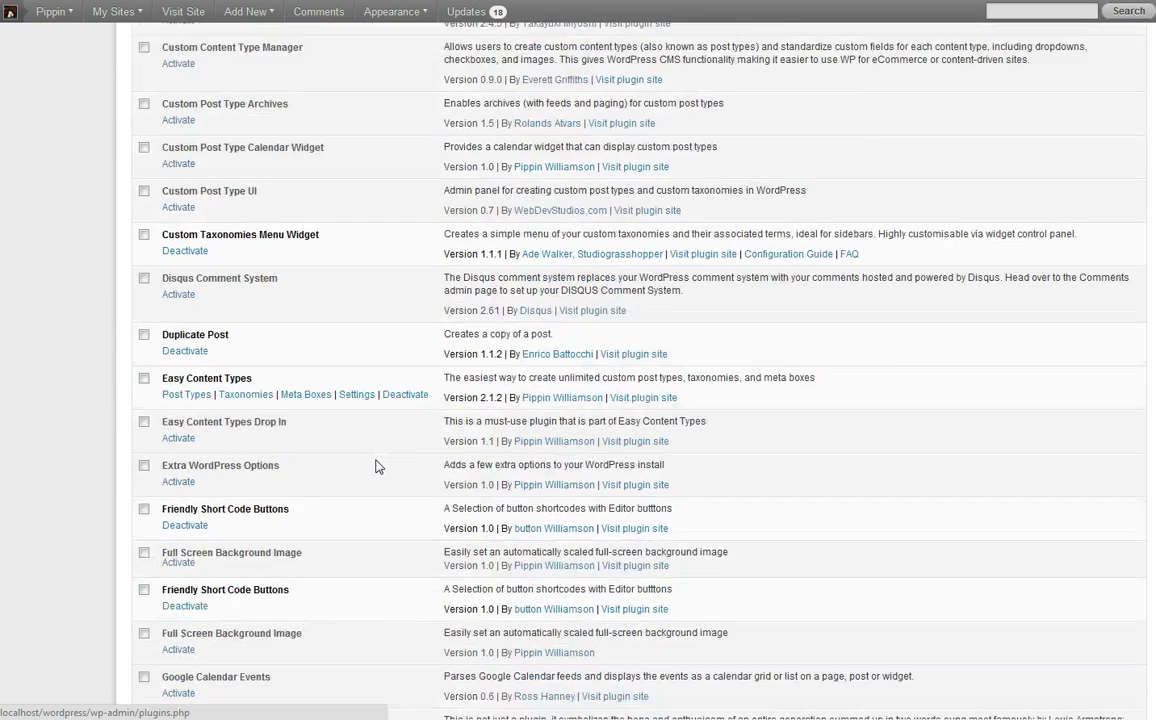
scroll(377, 467, down, 10)
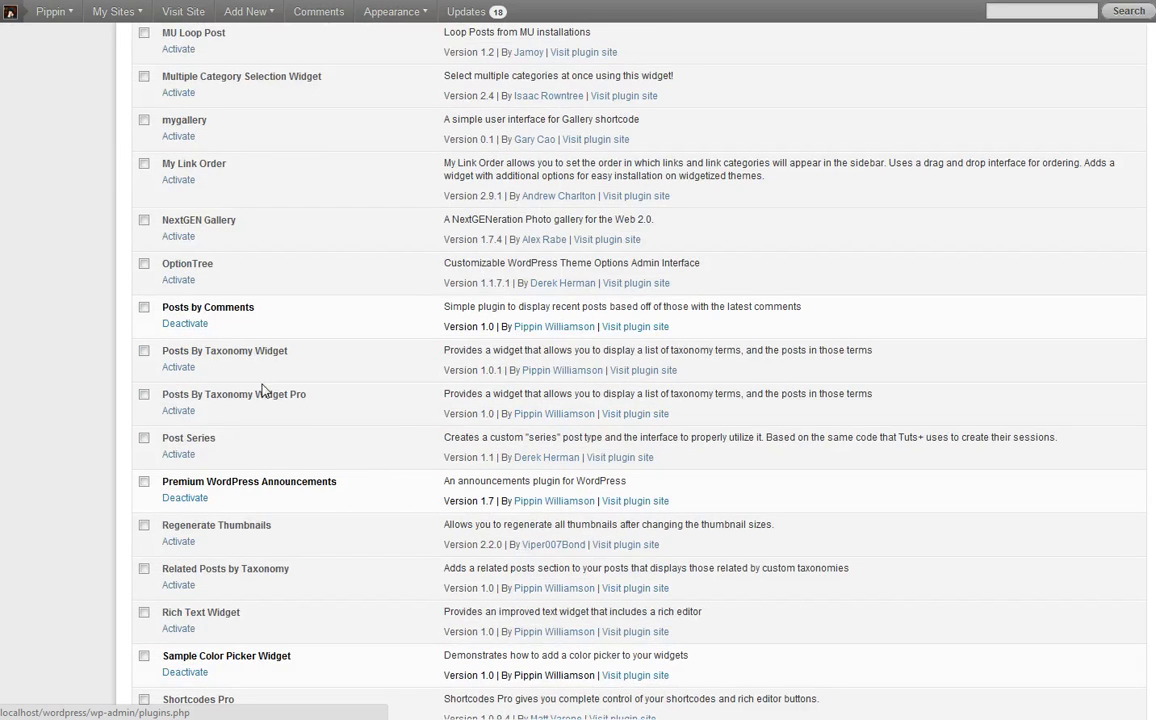
drag(160, 397, 299, 395)
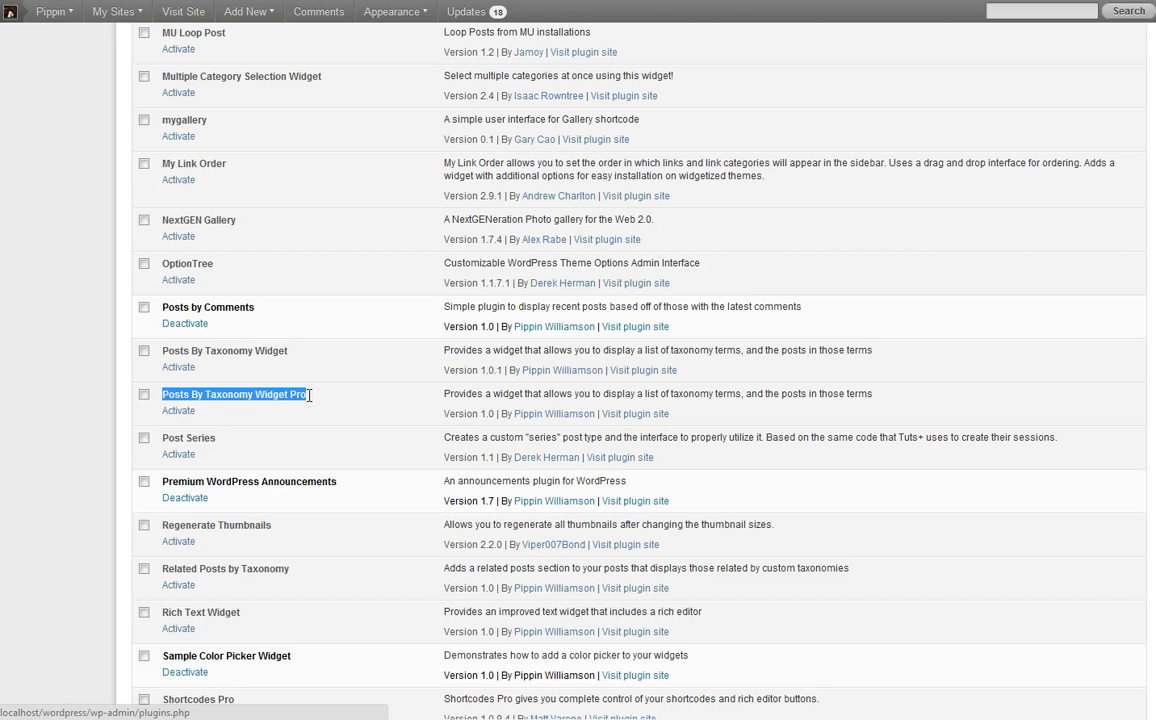
click(185, 416)
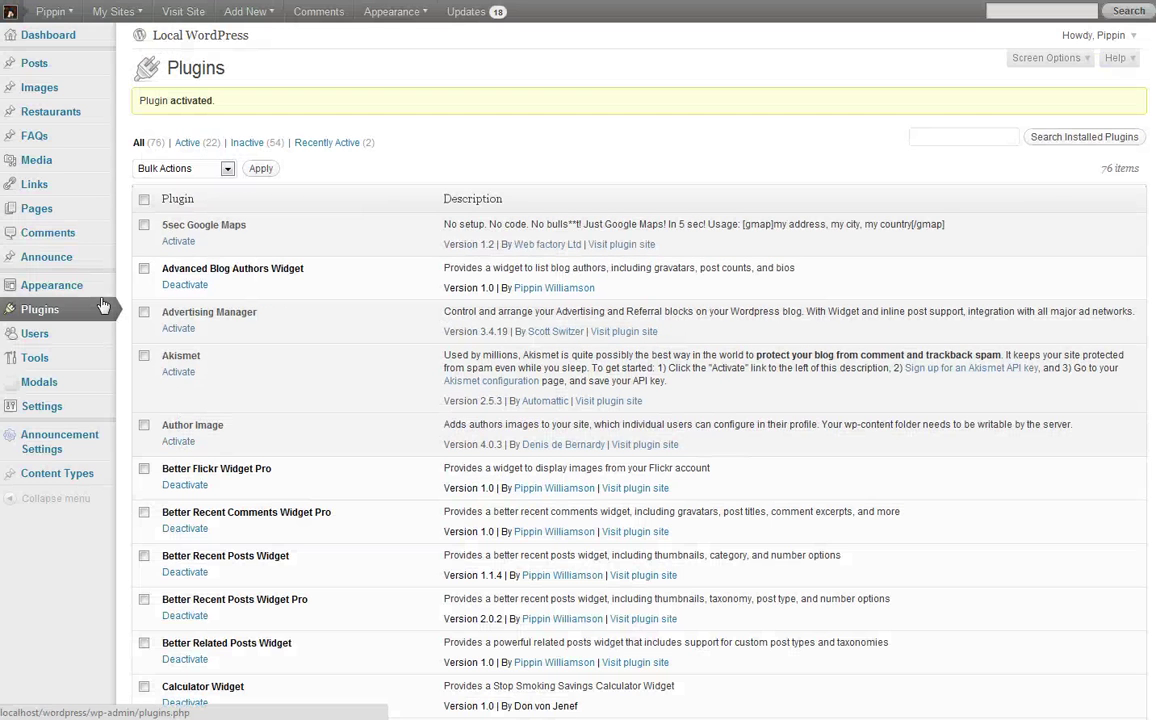
Open the widget management page and add the Posts by Taxonomy Pro widget to the Primary Widget Area.
mouse_move(108, 289)
click(41, 325)
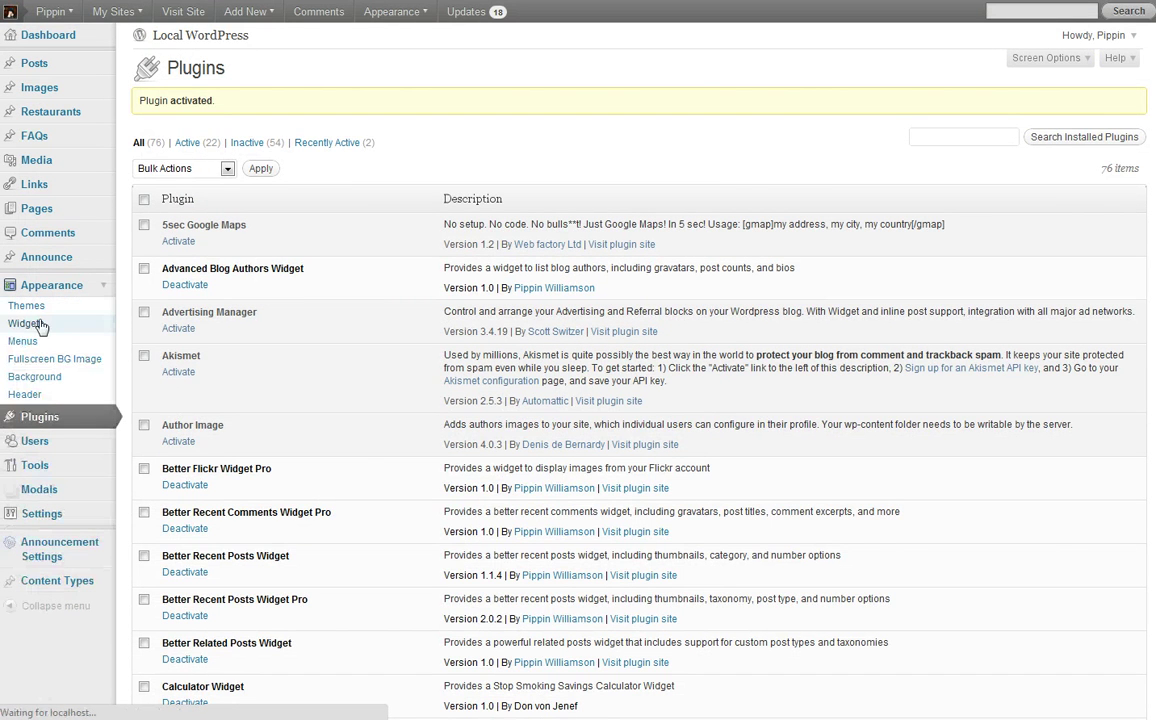
scroll(735, 362, down, 1)
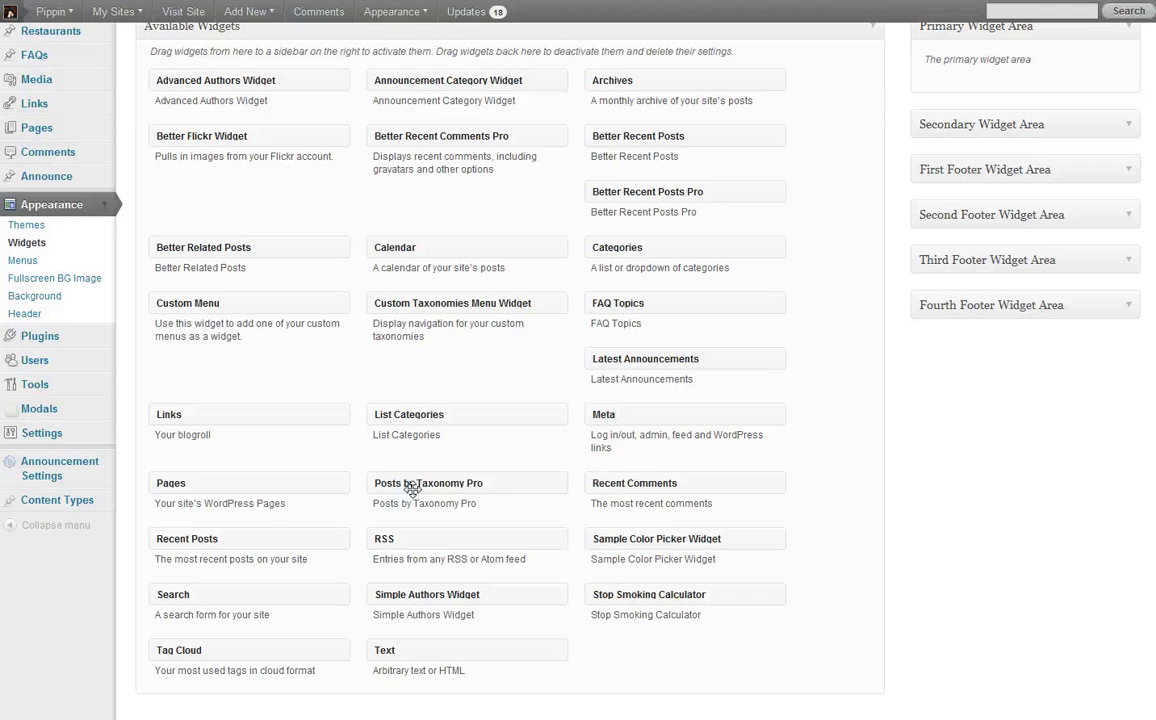
drag(444, 482, 1100, 250)
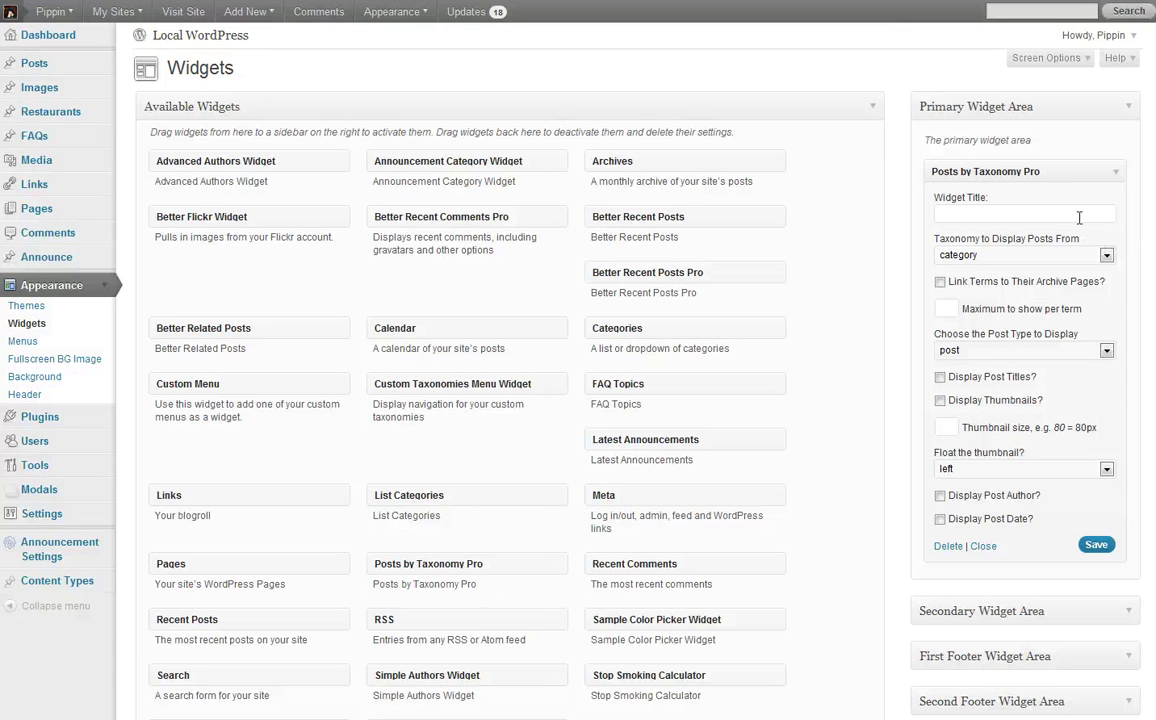
Title the widget "Posts by Taxonomy Terms", use the category taxonomy, link terms to their archive pages and show at most 3 posts per term.
click(936, 214)
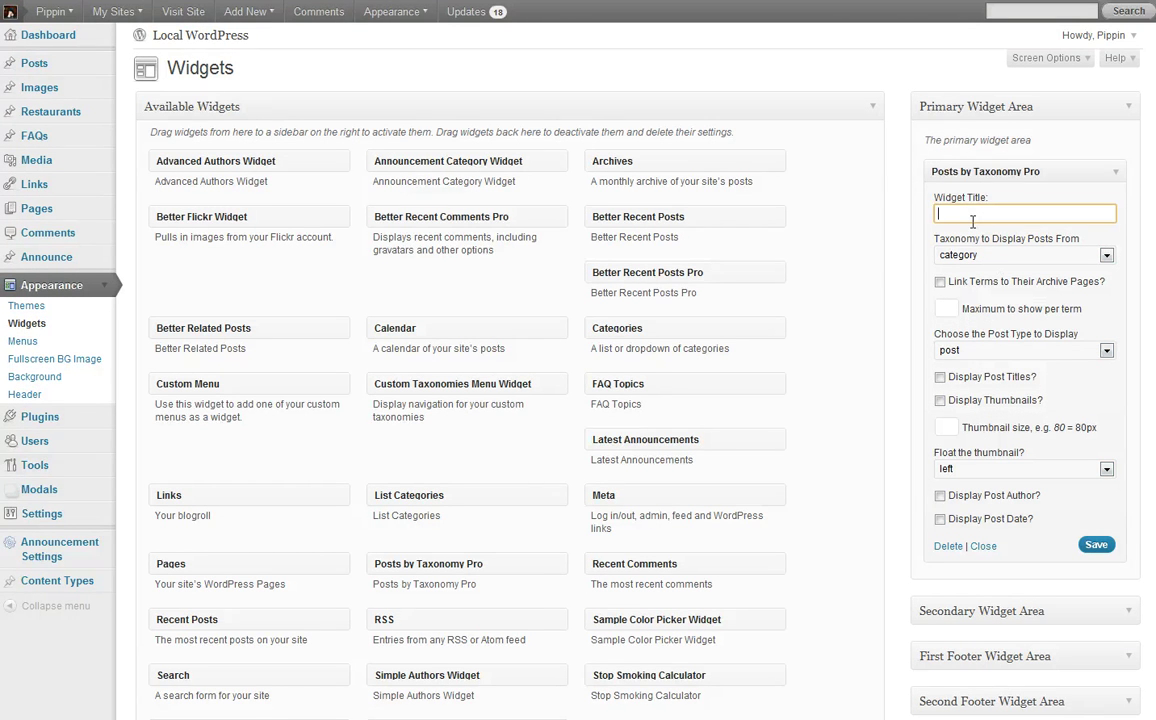
text(Posts by Taxonomy Terms)
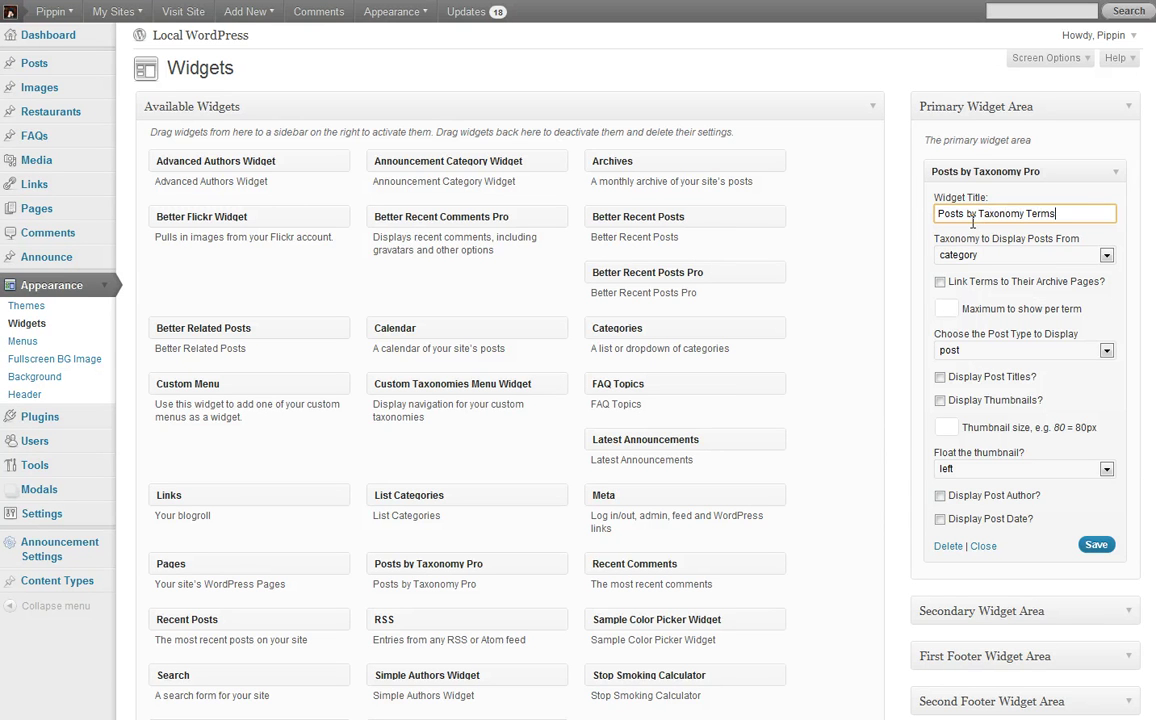
click(1042, 259)
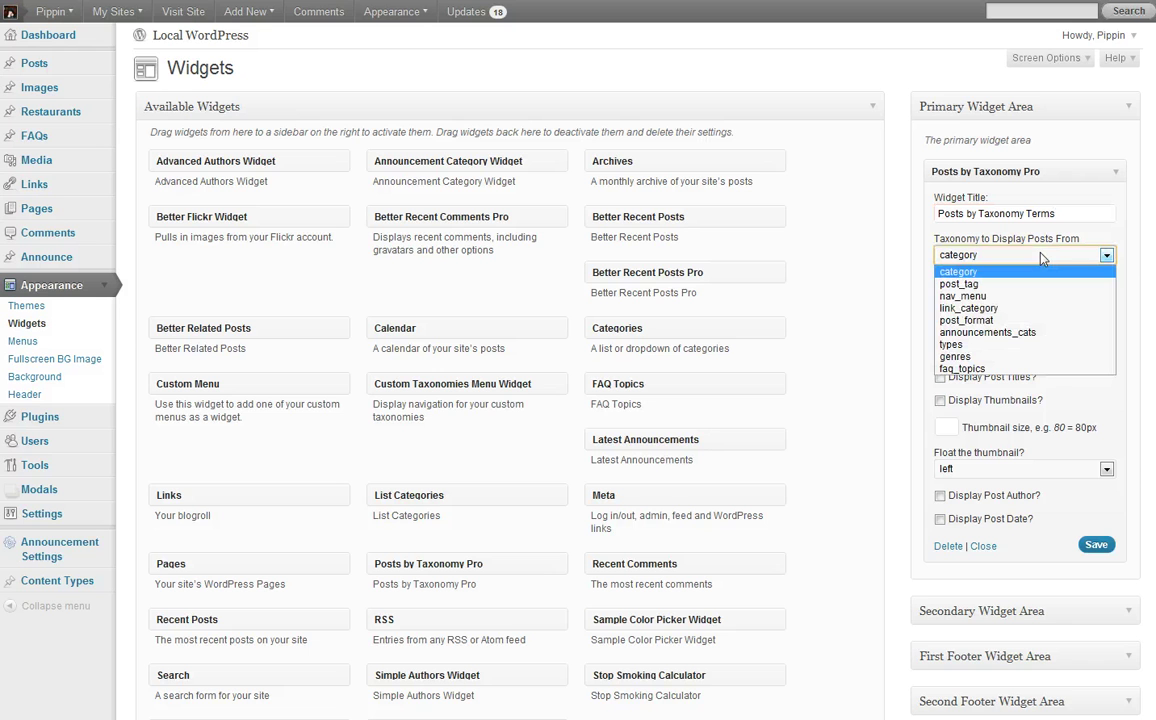
click(1042, 262)
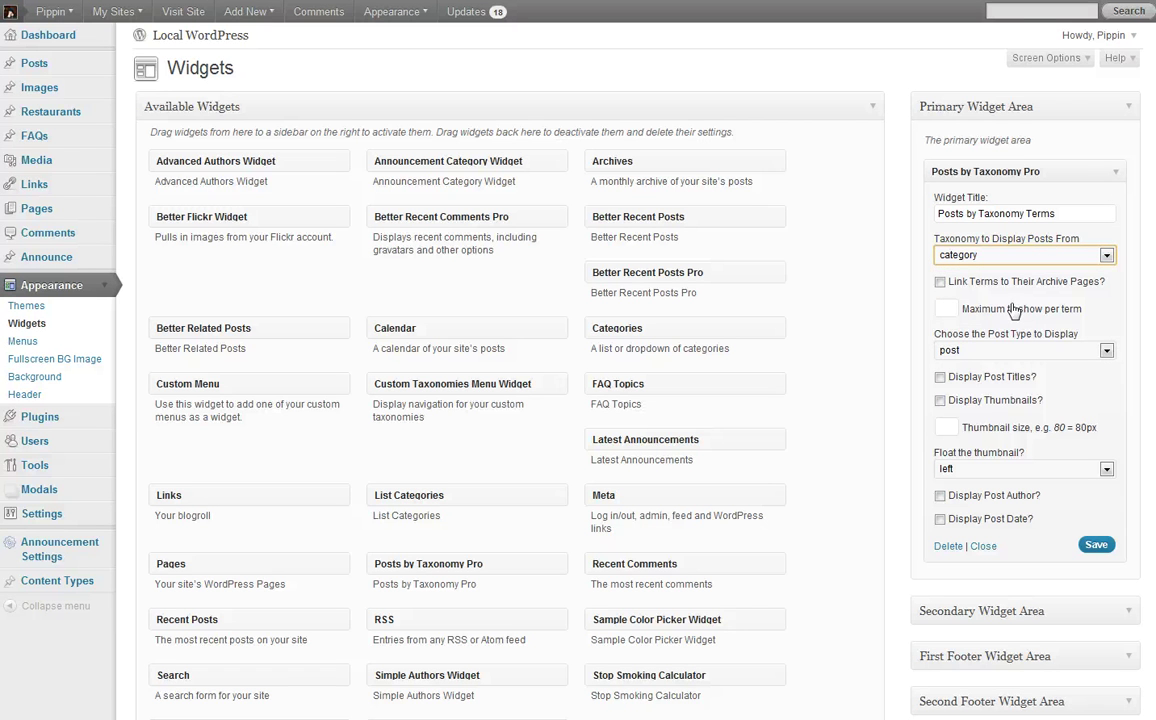
click(958, 285)
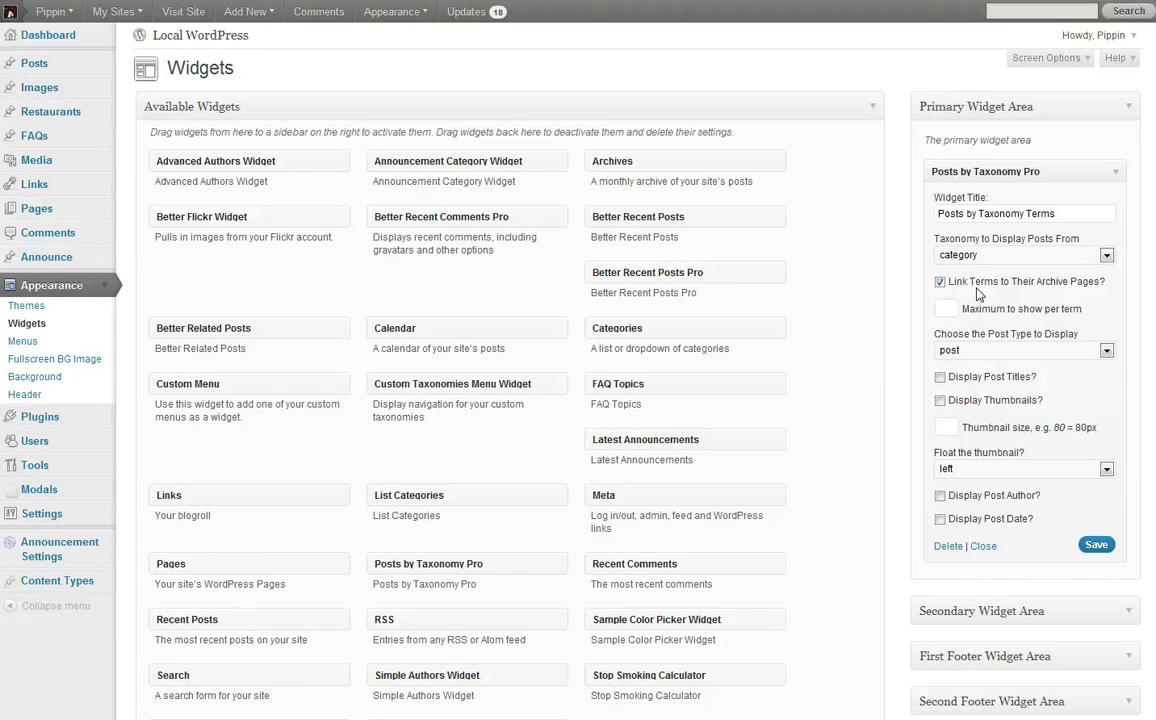
click(945, 308)
Make the widget display post titles, 40 px thumbnails floated right, post author and post date, and save it.
click(971, 384)
click(973, 404)
click(950, 428)
click(1000, 467)
click(988, 496)
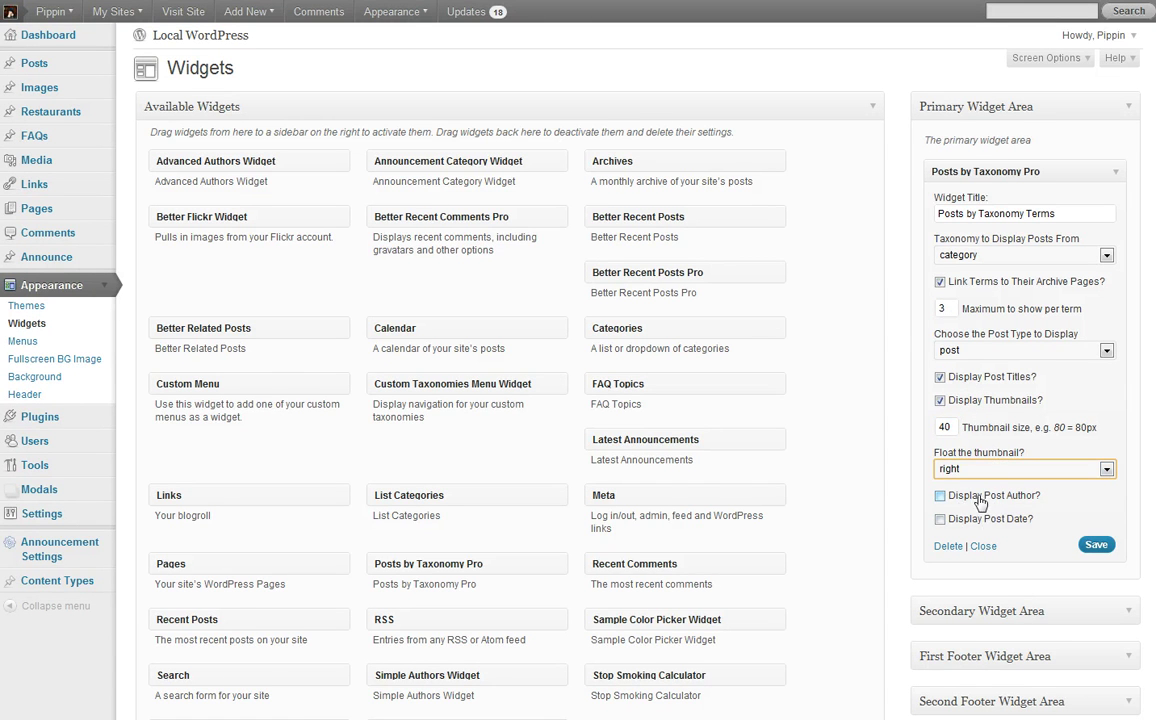
click(979, 498)
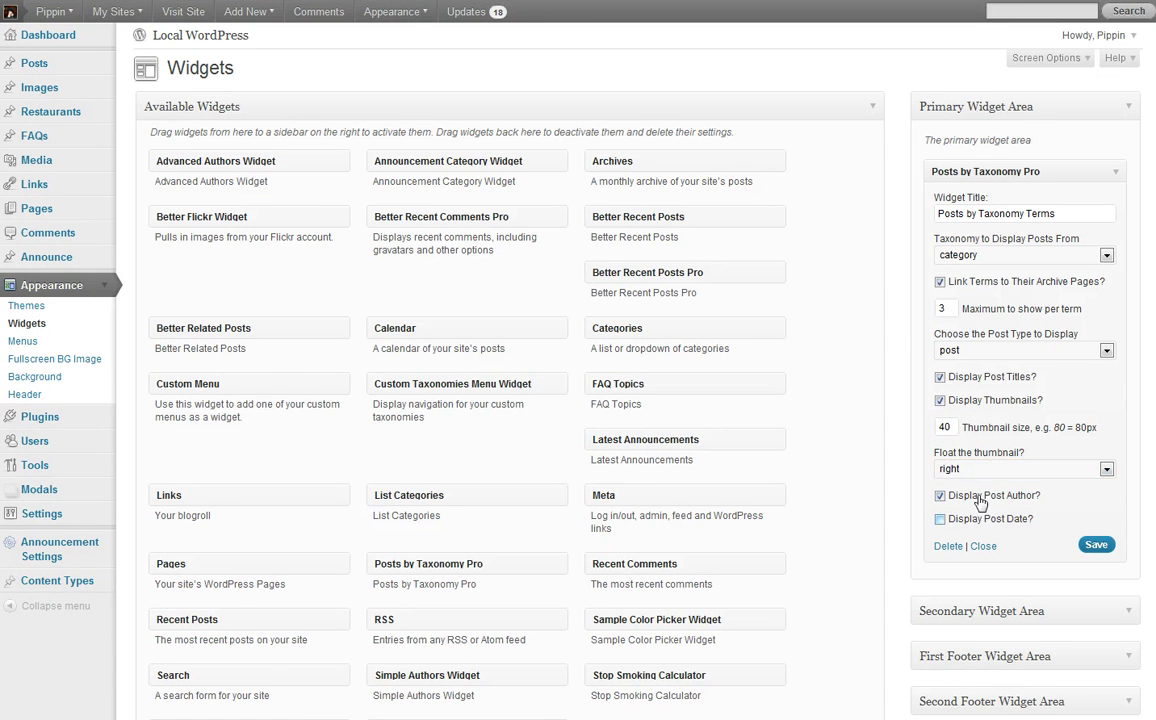
click(1095, 545)
Reload the site's front page and examine the posts, authors and thumbnails listed under each category in the widget.
key(ctrl+Tab)
key(F5)
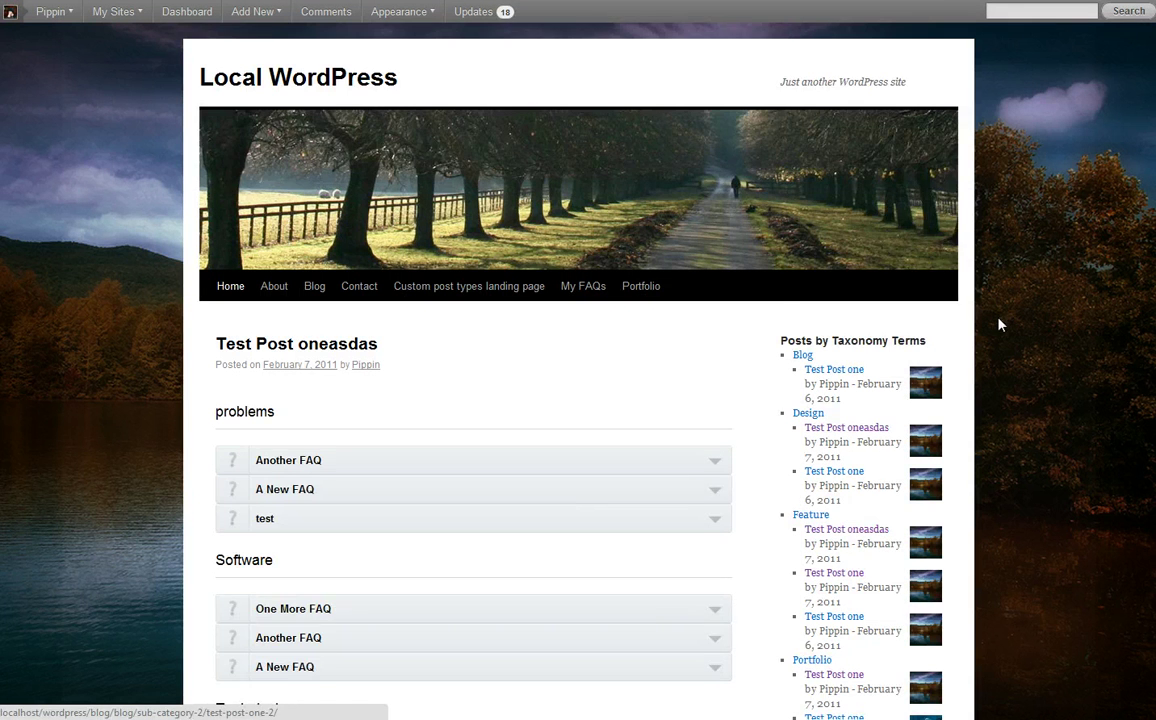
scroll(999, 323, down, 3)
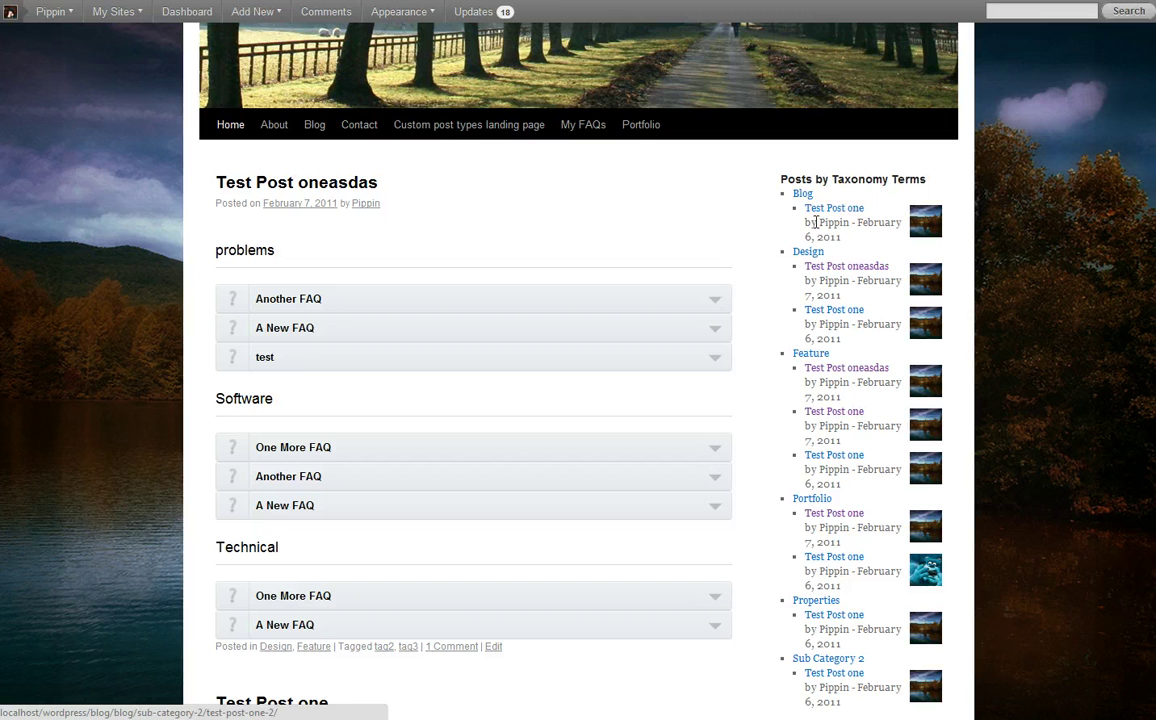
double_click(832, 281)
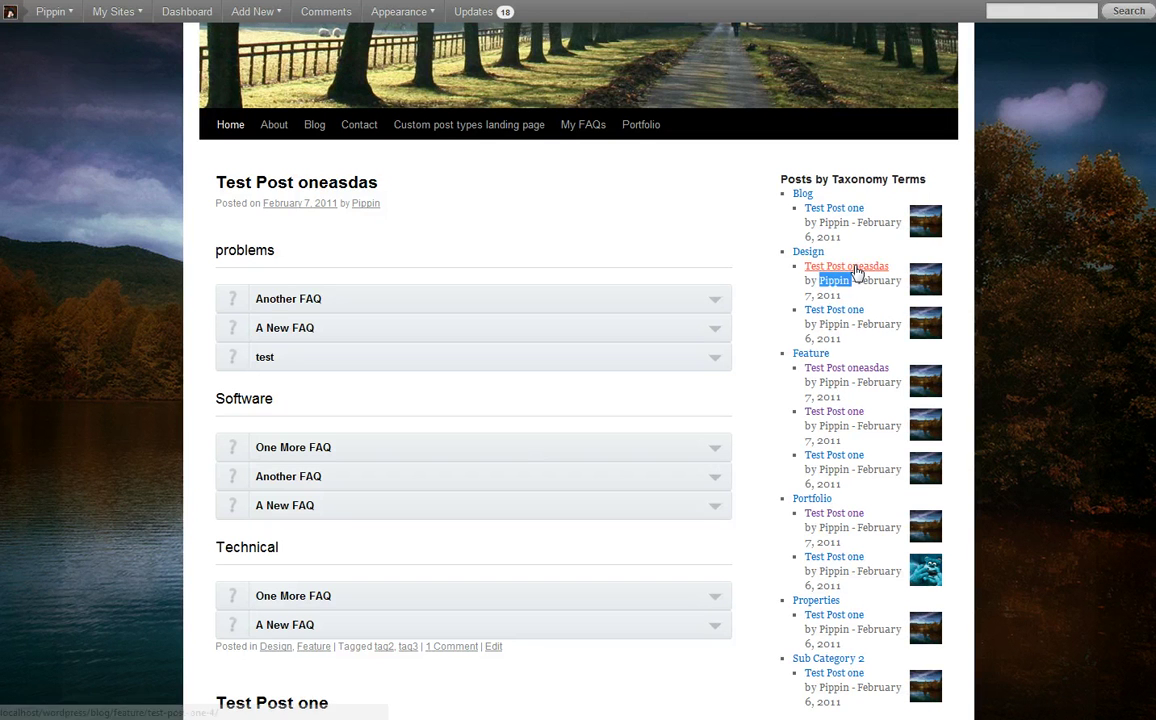
click(871, 296)
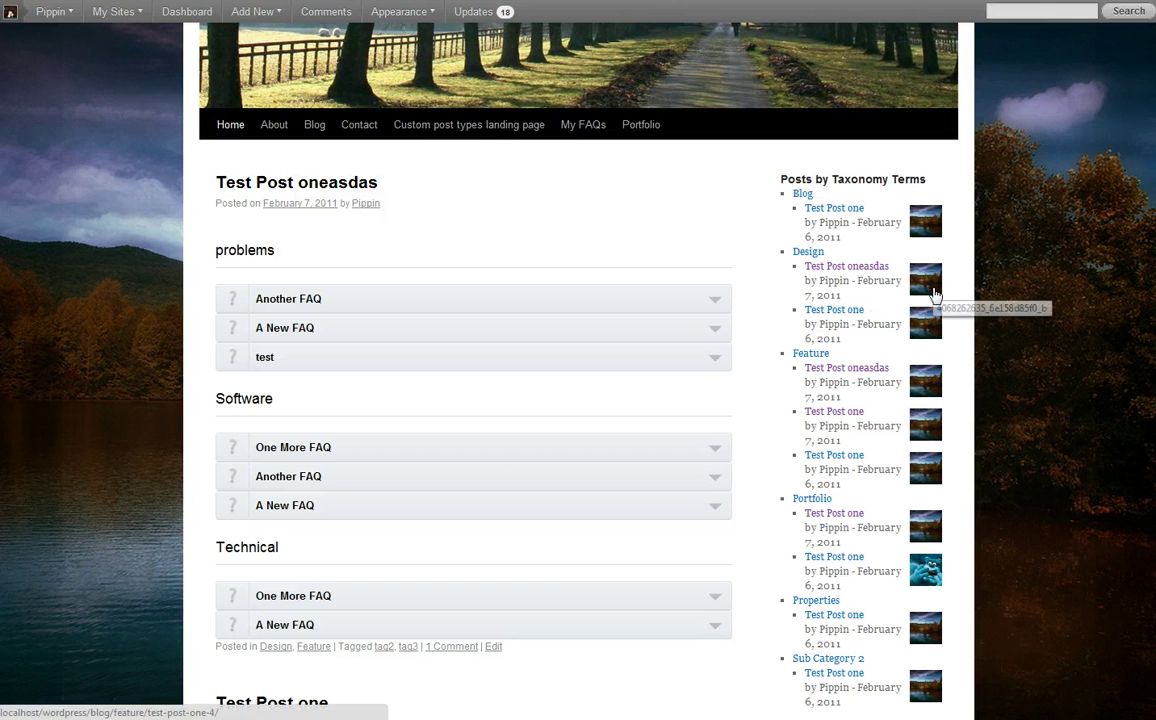
double_click(815, 355)
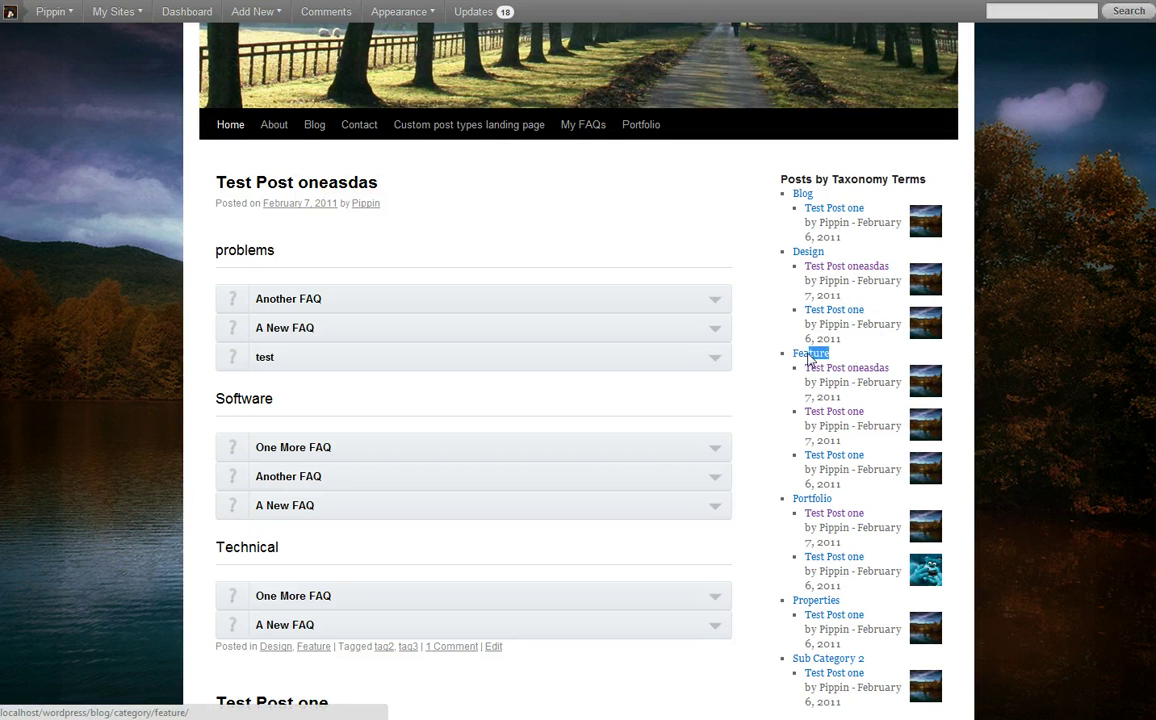
click(836, 361)
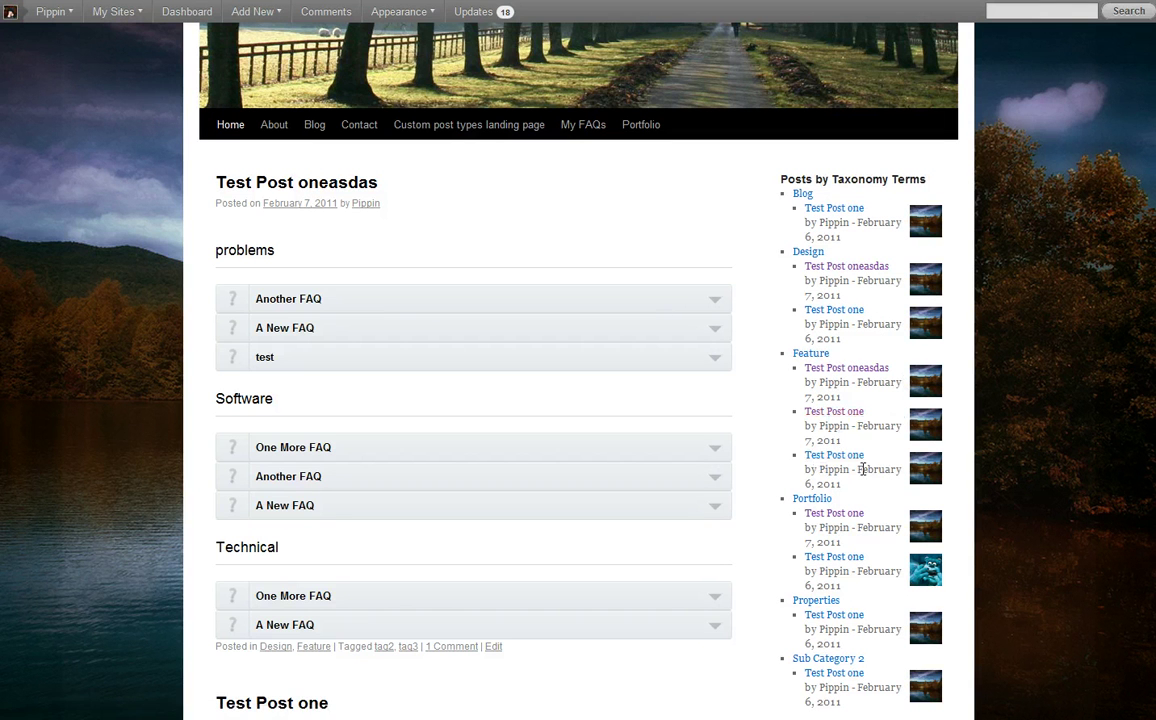
Open the Feature category archive from the widget and check its heading.
click(811, 356)
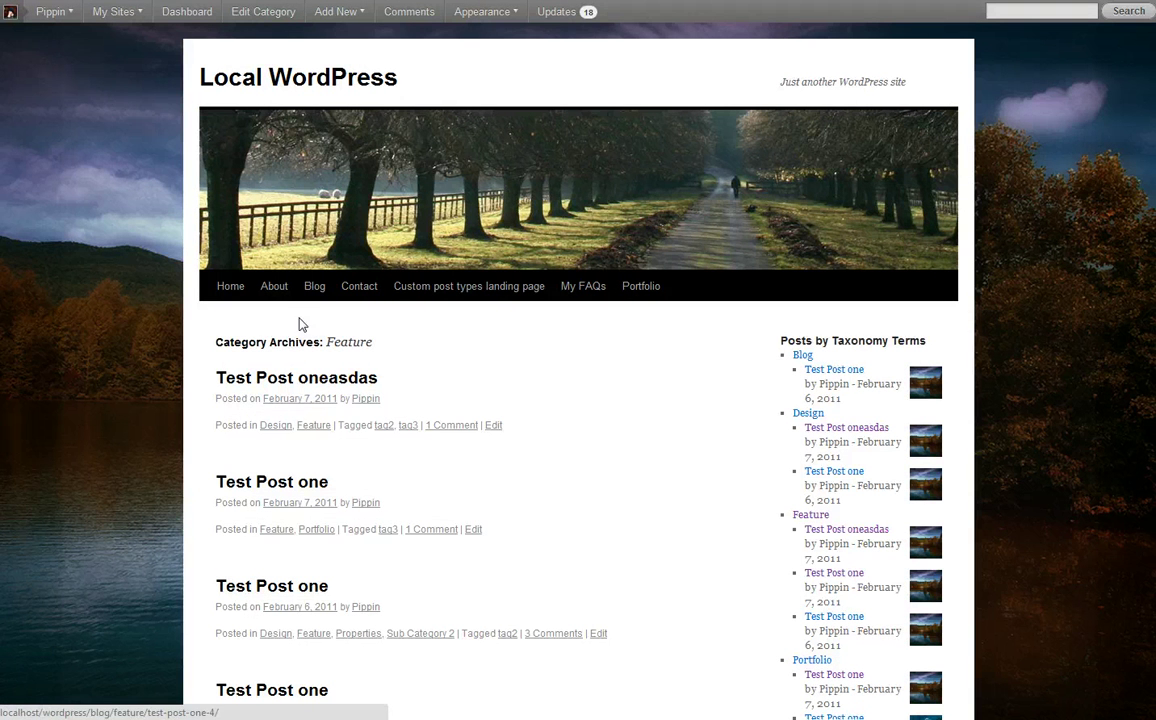
drag(214, 342, 388, 342)
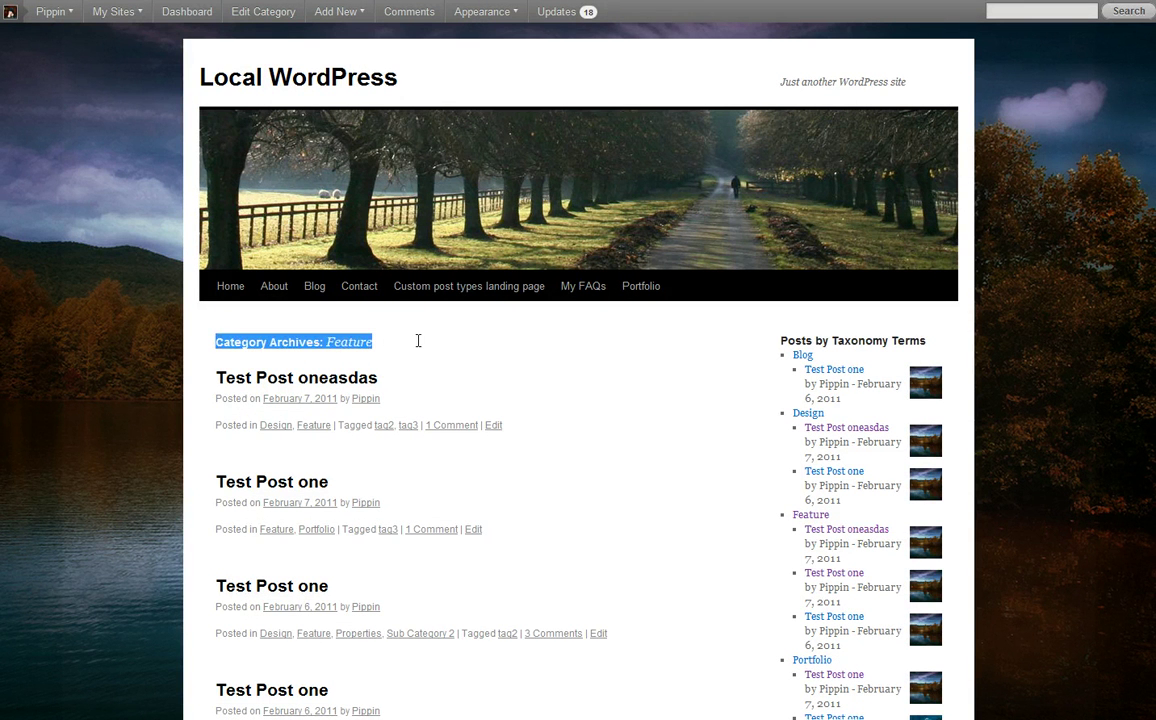
click(418, 351)
Switch the widget's taxonomy to faq_topics and its post type to faqs, disable thumbnails, and save the widget.
mouse_move(50, 11)
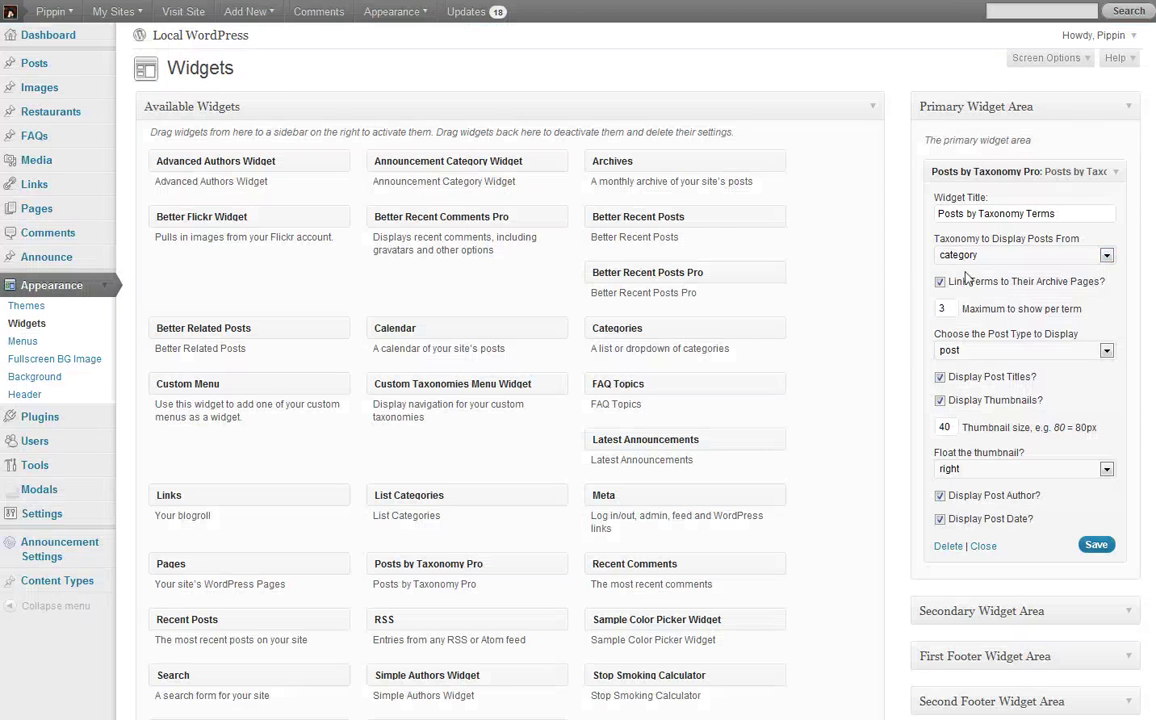
click(1008, 256)
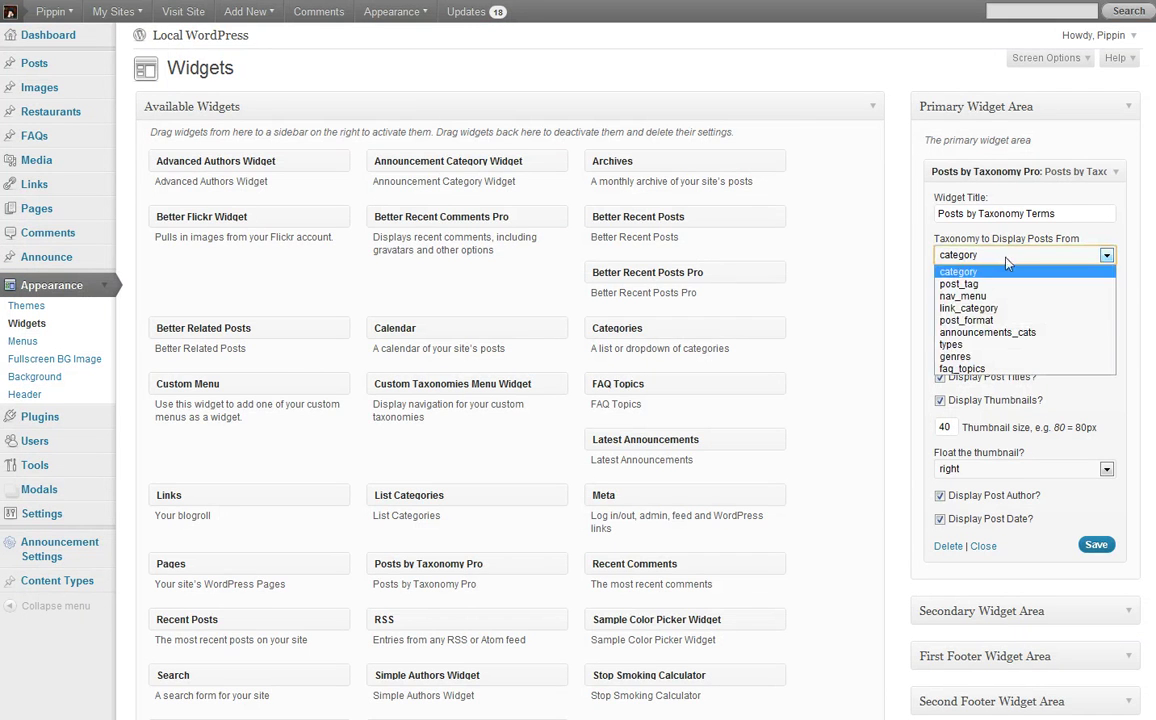
click(993, 370)
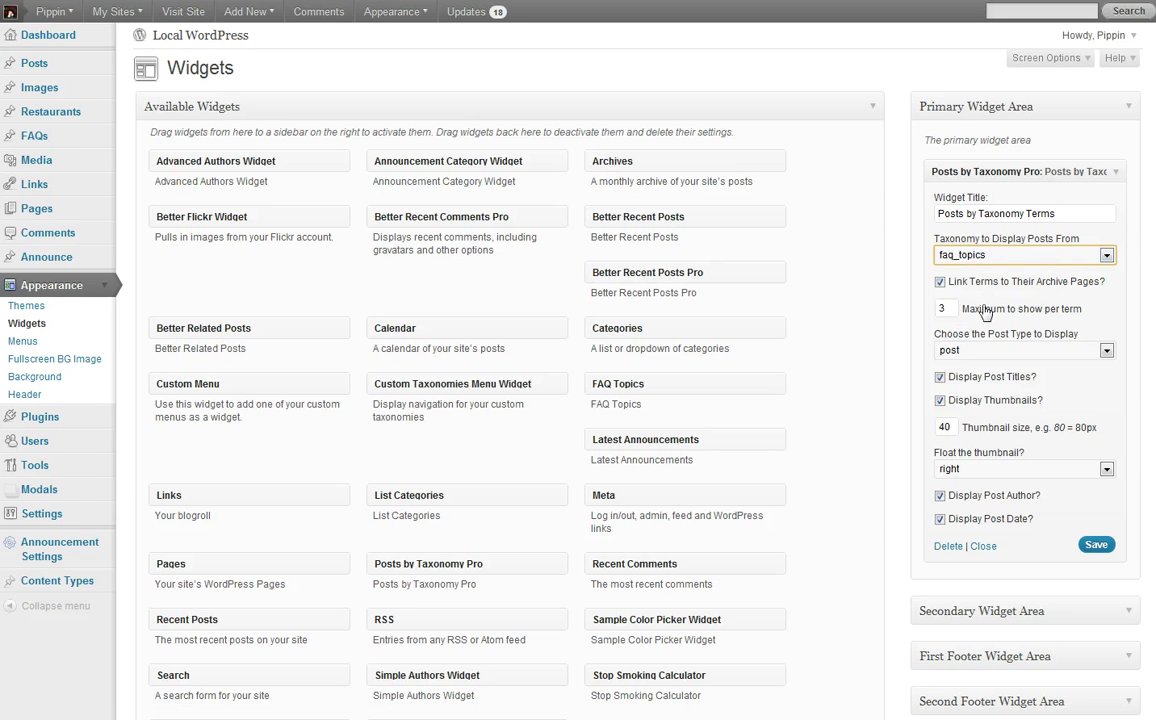
click(983, 351)
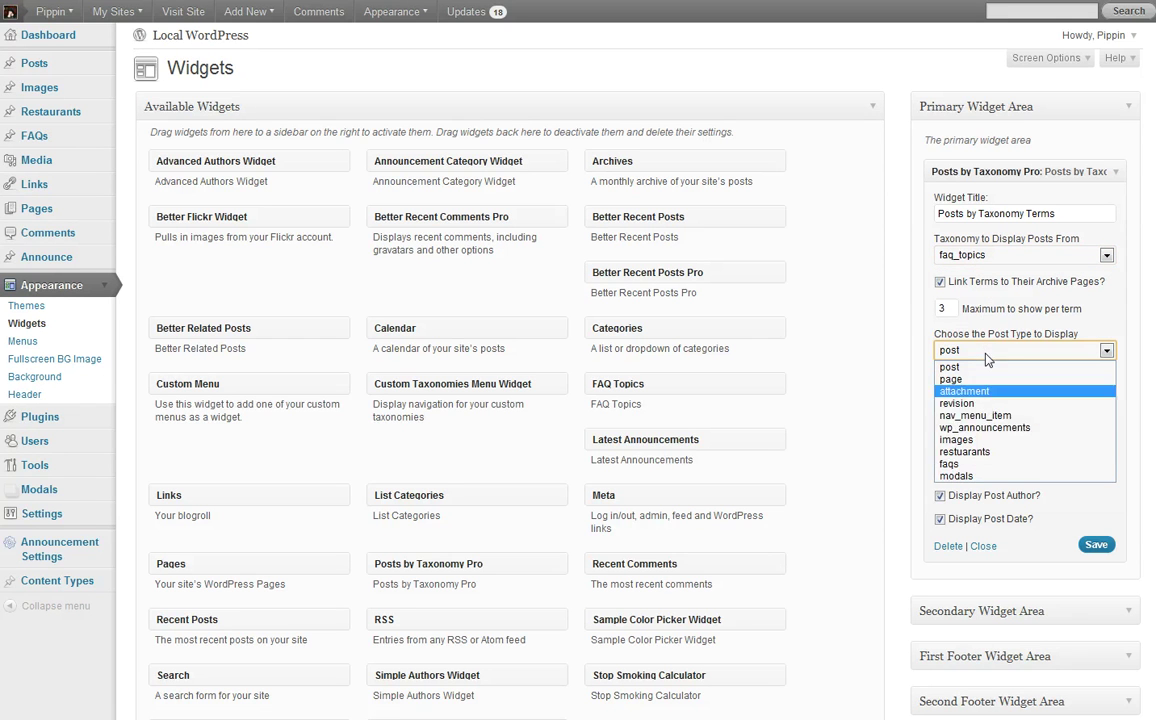
click(958, 466)
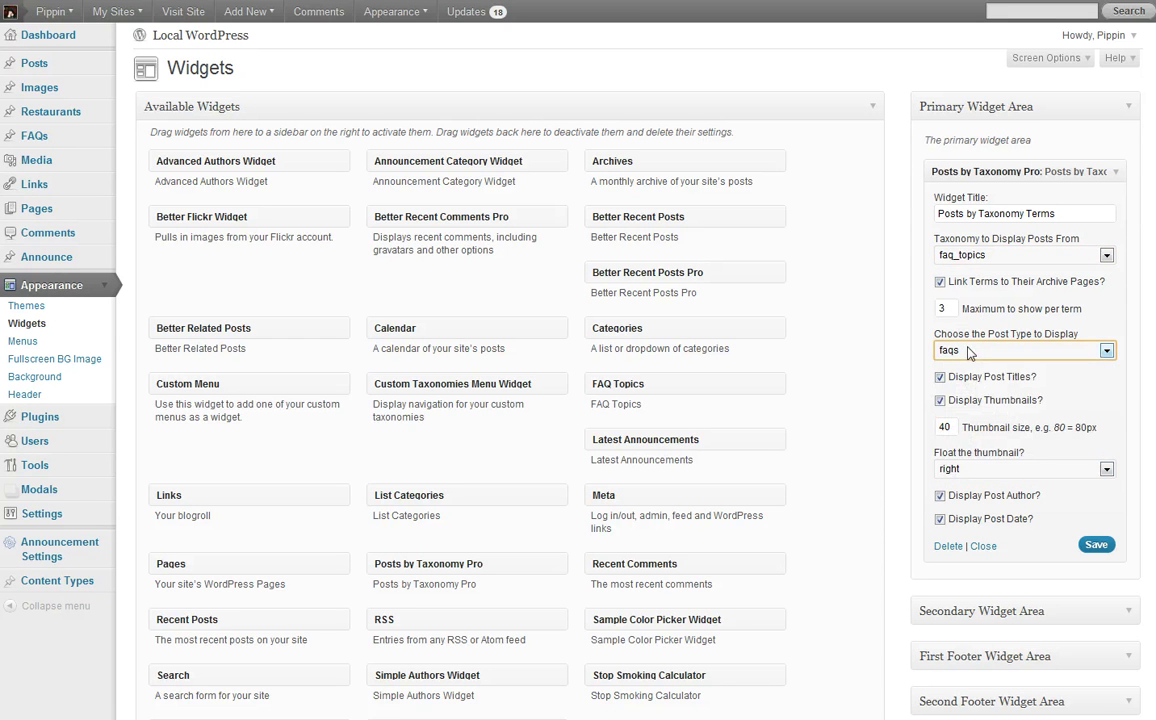
click(972, 400)
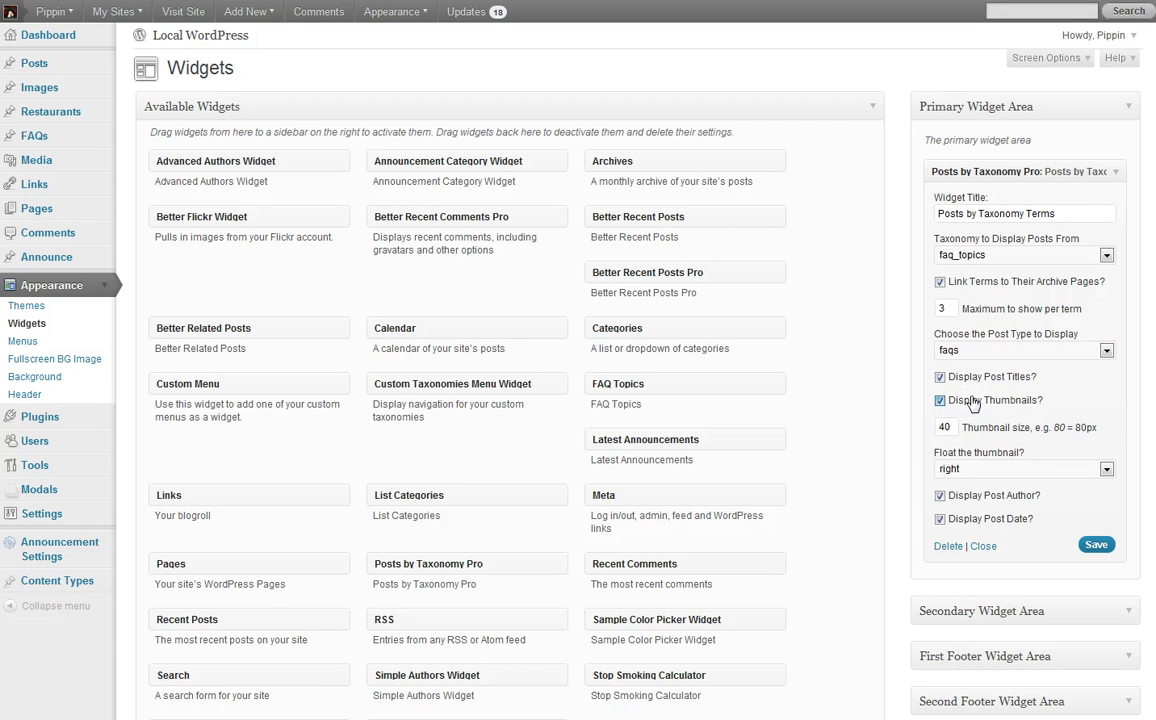
click(1095, 544)
Reload the front page to check the widget's FAQ listing, and open the FAQ Topics list in the admin for comparison.
key(ctrl+Tab)
key(F5)
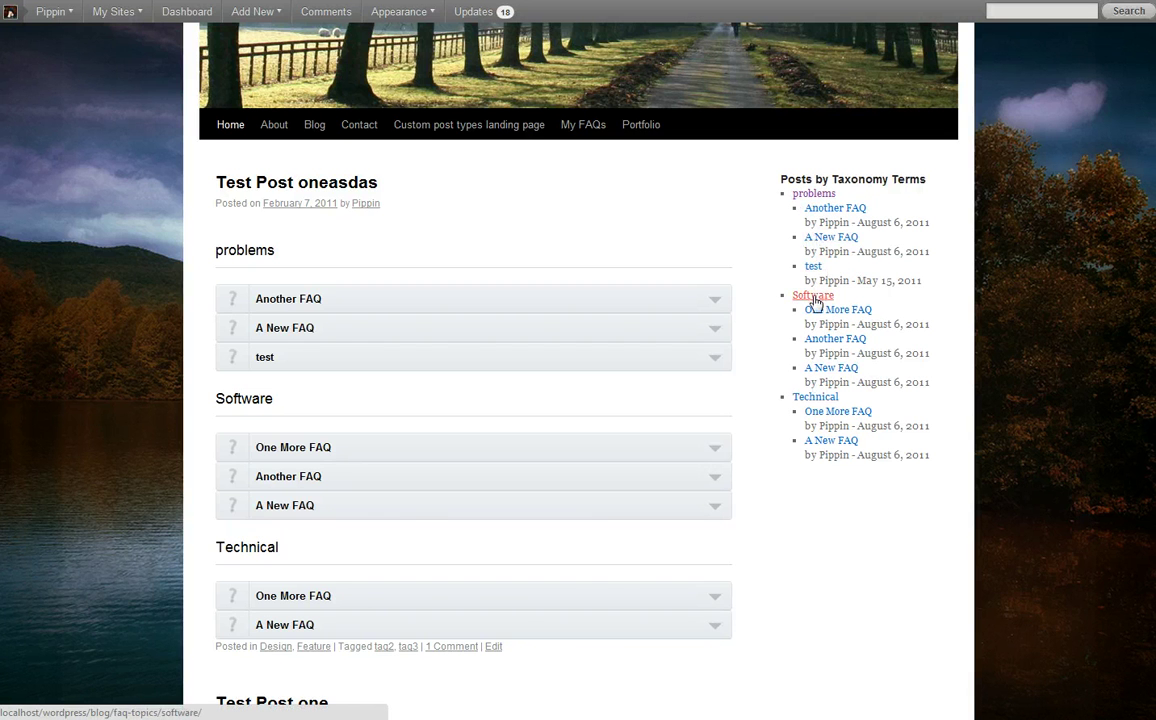
key(ctrl+Tab)
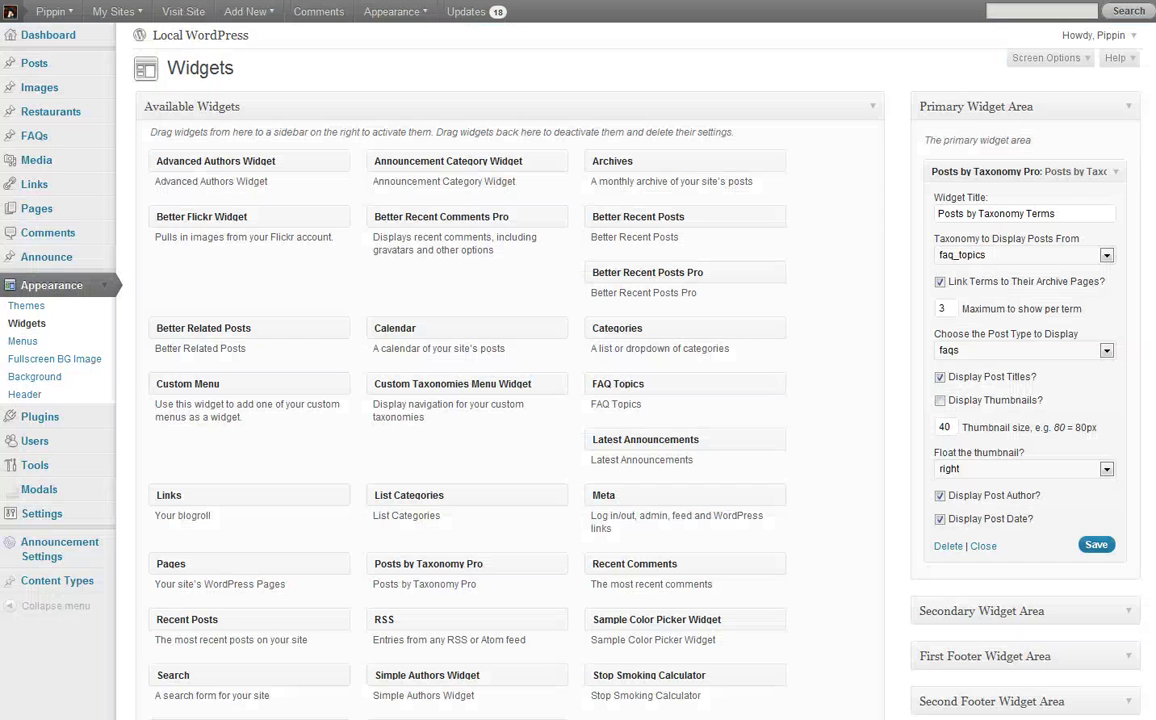
click(103, 136)
click(23, 191)
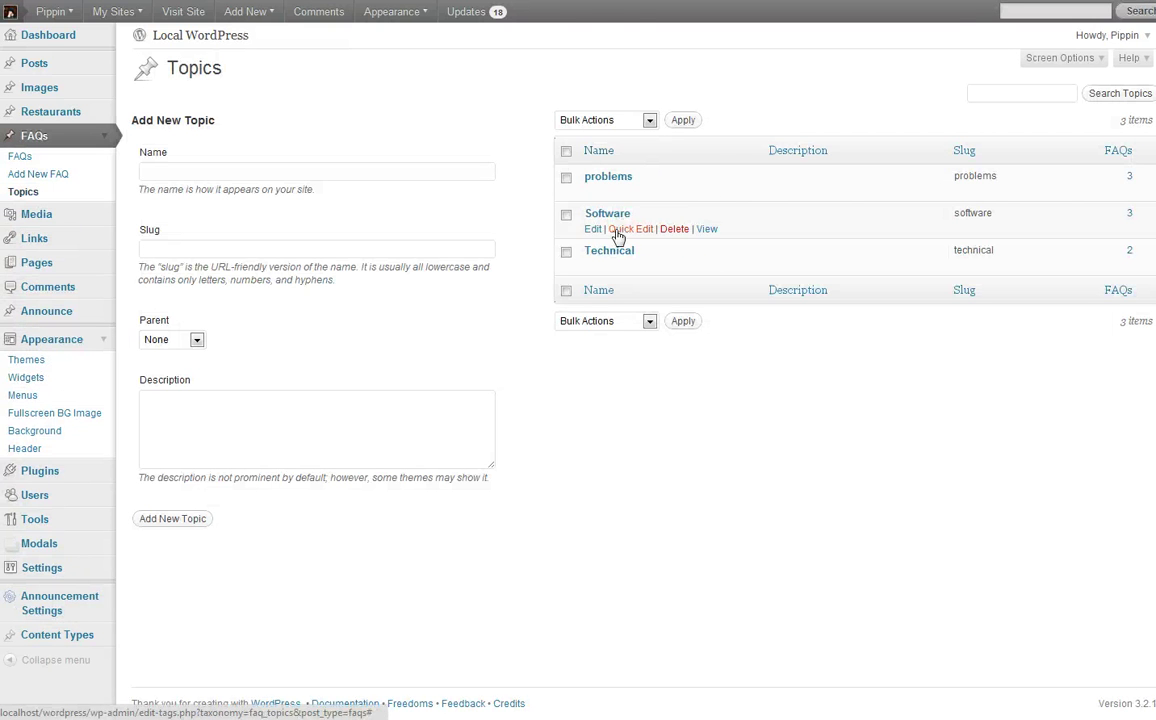
View the One More FAQ entry listed under Software in the site's widget, and return to the front page.
key(ctrl+Tab)
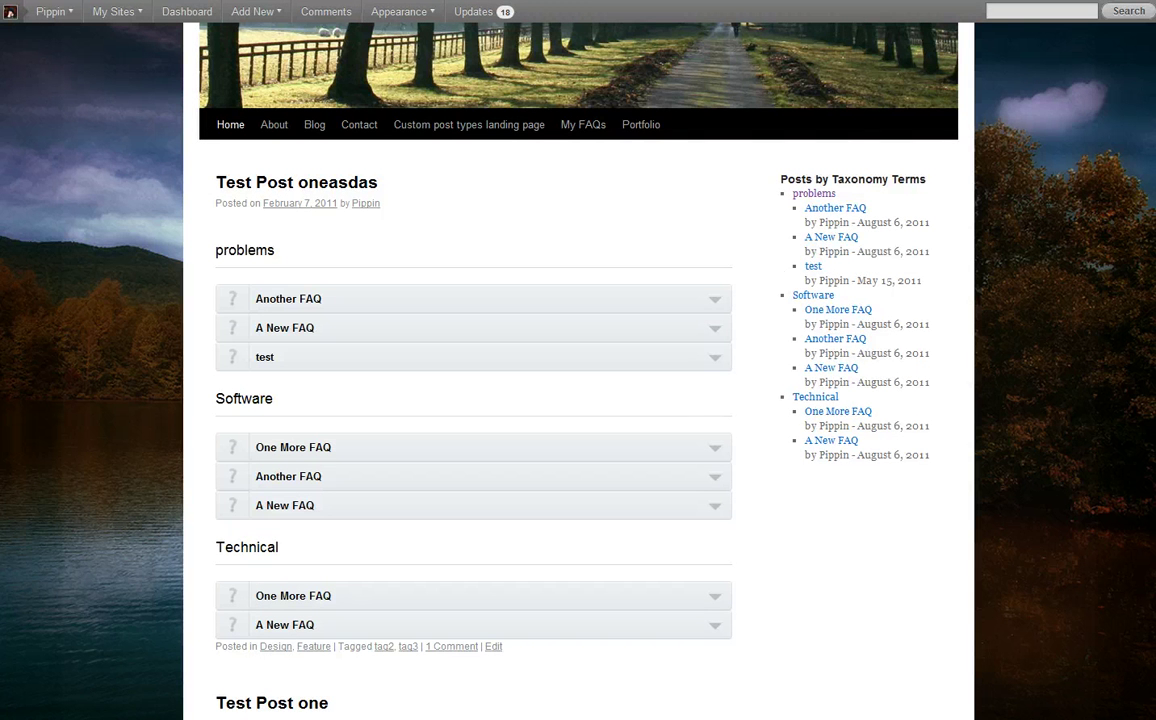
click(832, 313)
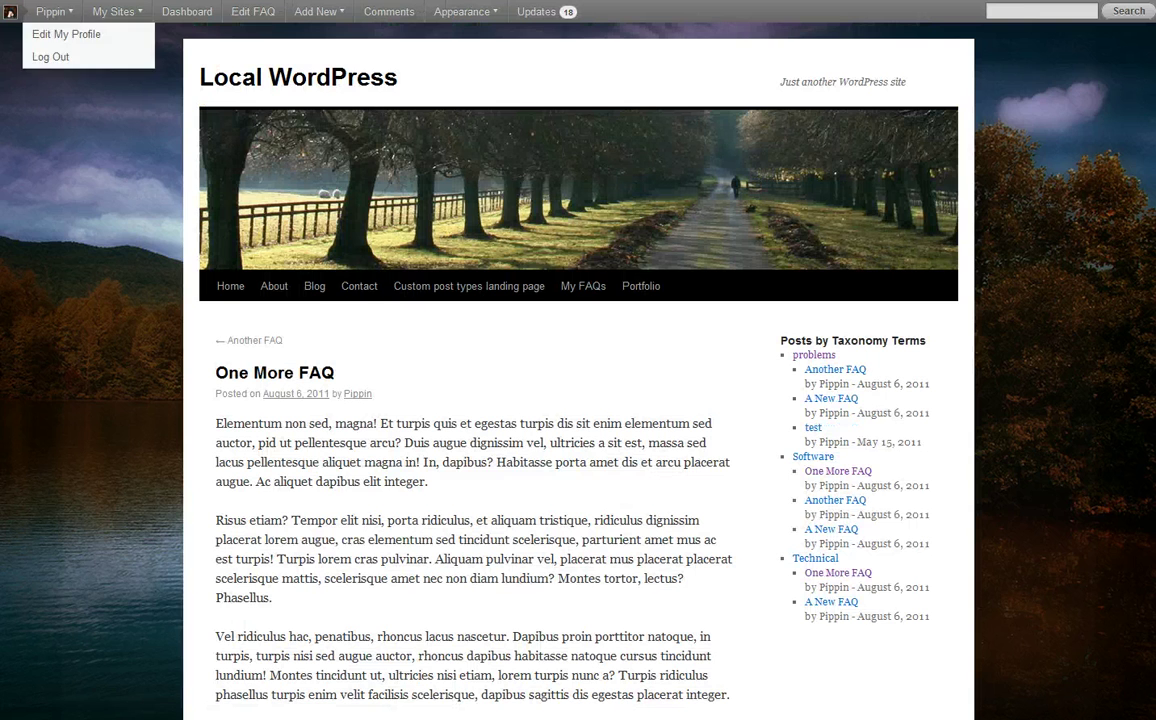
key(alt+Left)
Open the archive of the "problems" topic from the widget and look through its FAQ entries.
click(808, 193)
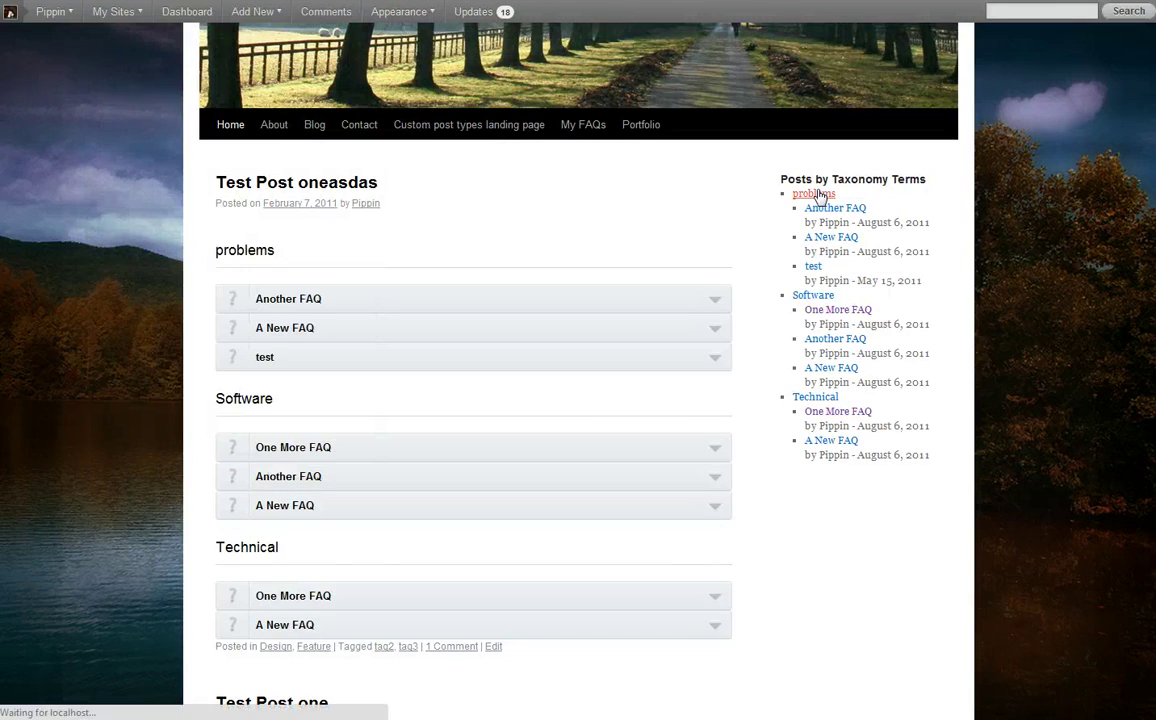
scroll(524, 400, down, 3)
scroll(524, 400, up, 3)
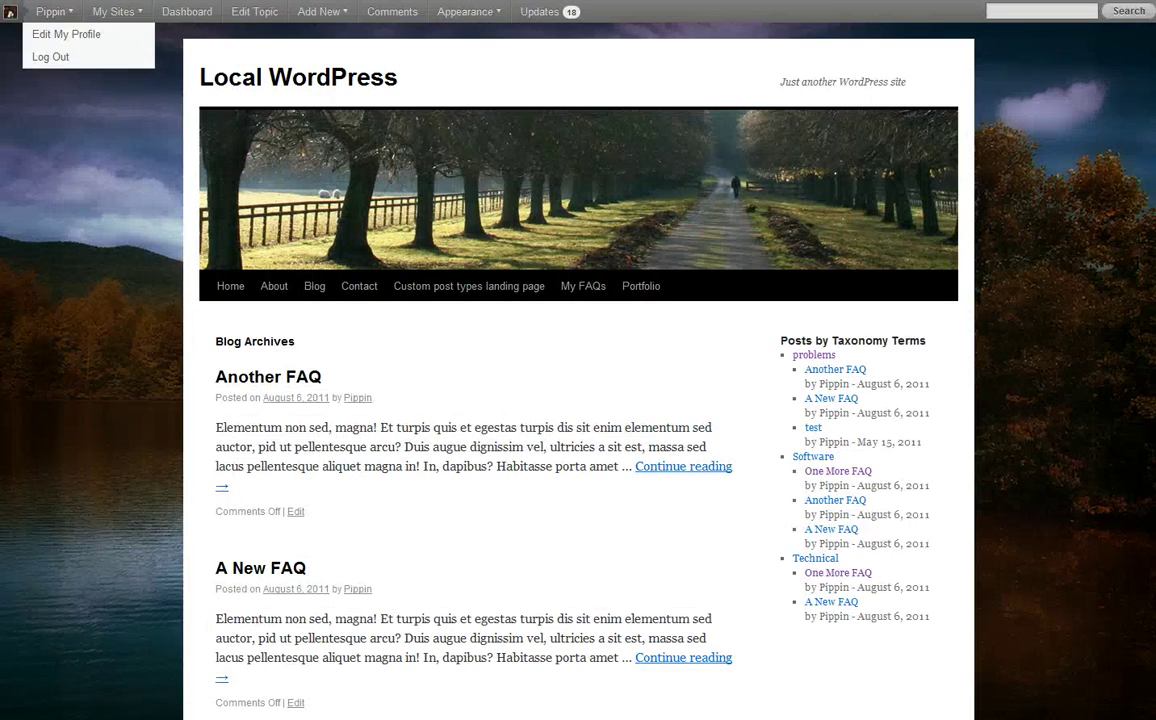
Return to the widget settings and switch the Posts by Taxonomy Pro widget's taxonomy to types and its post type to restuarants.
key(alt+Left)
key(alt+Left)
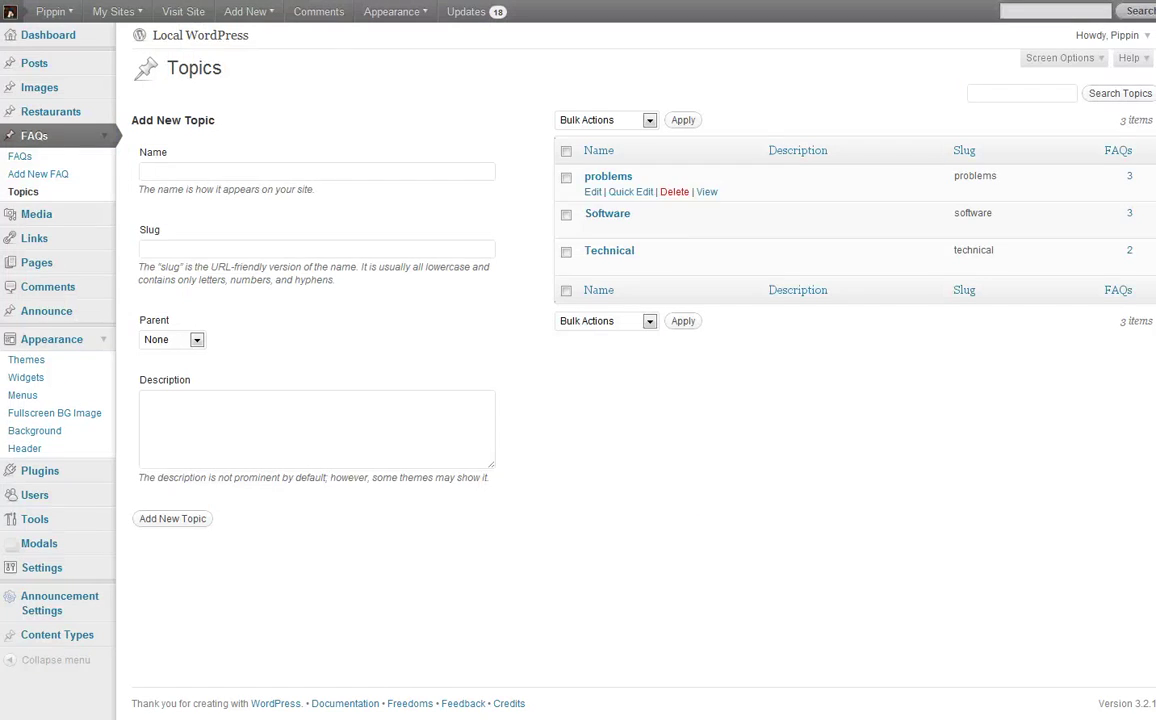
key(alt+Left)
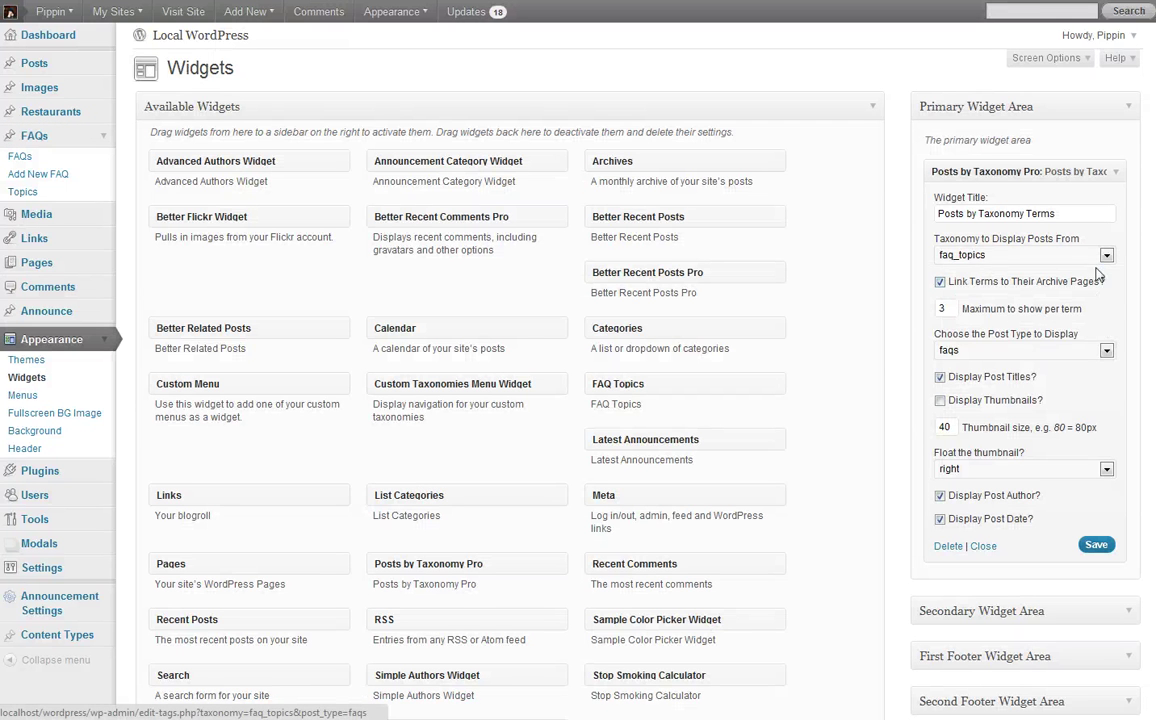
click(993, 252)
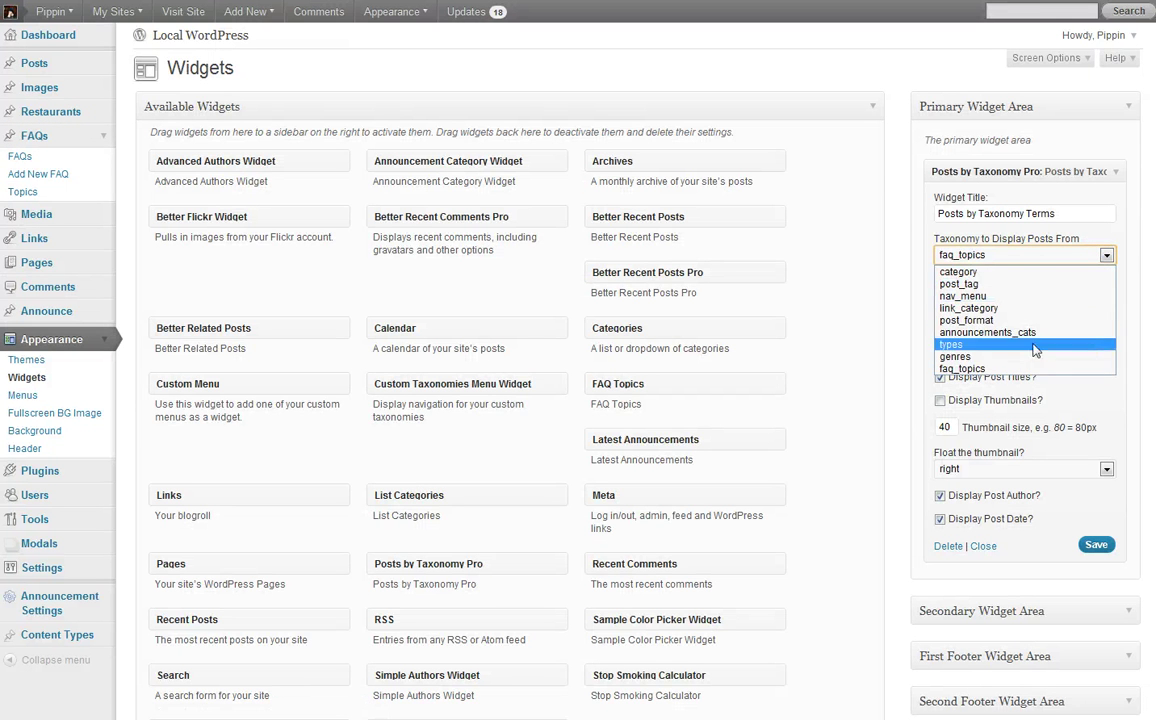
click(995, 344)
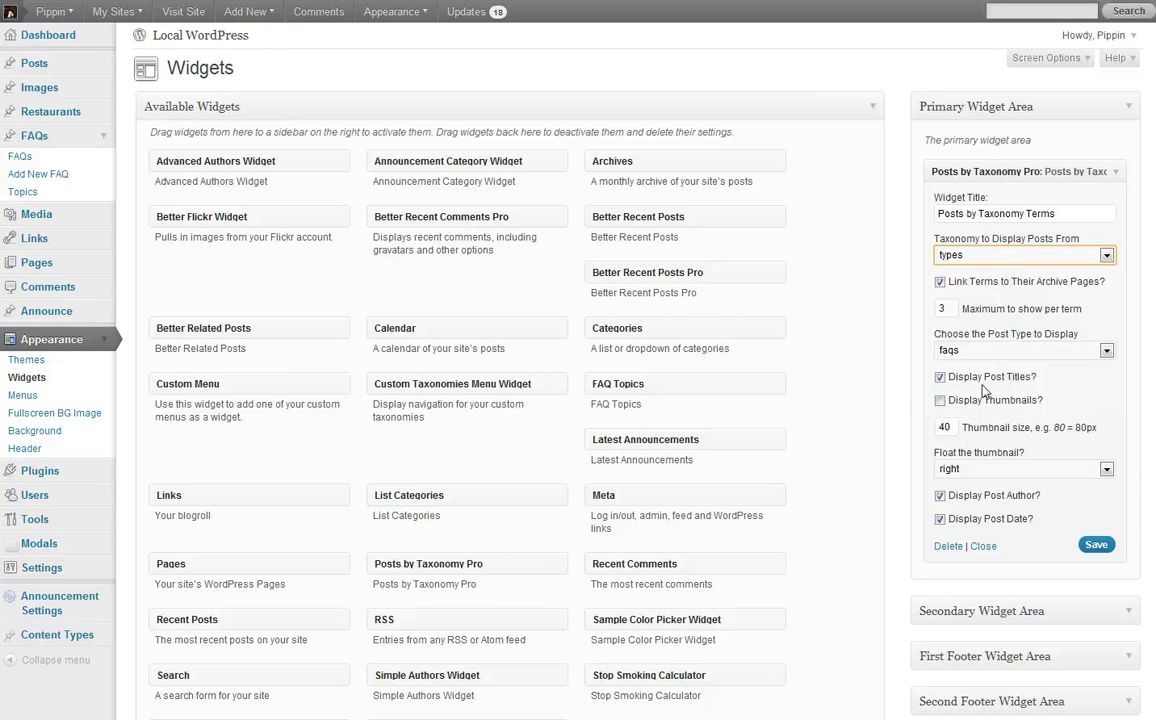
click(987, 352)
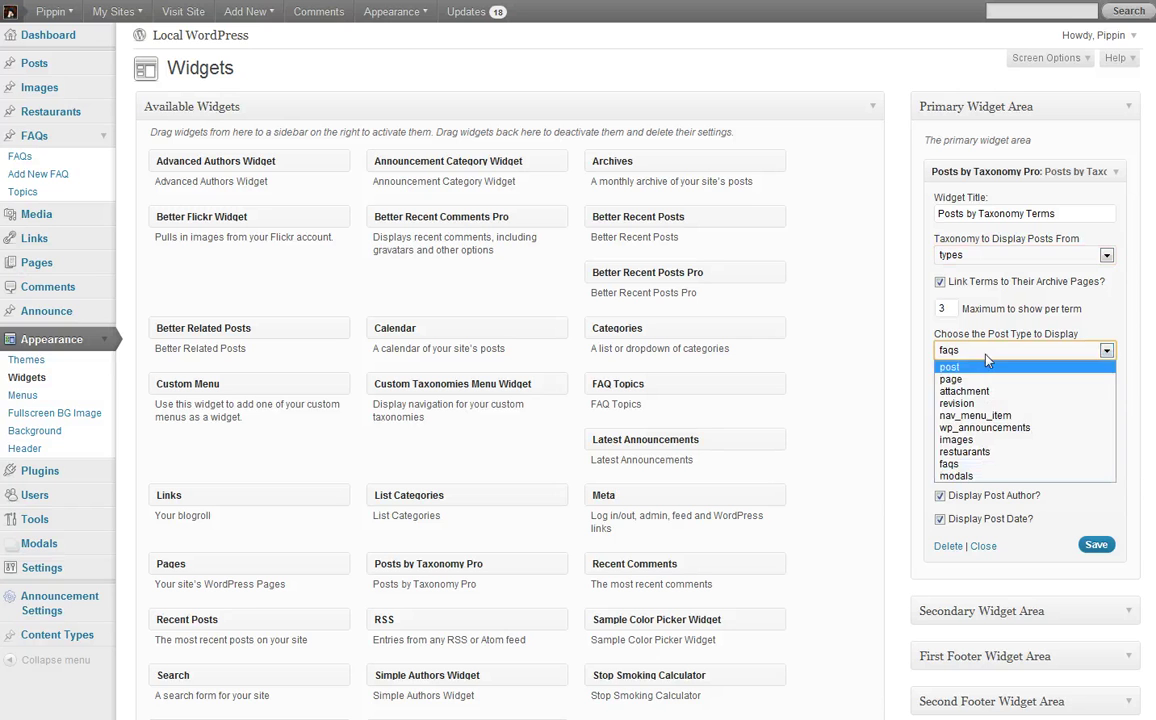
click(980, 451)
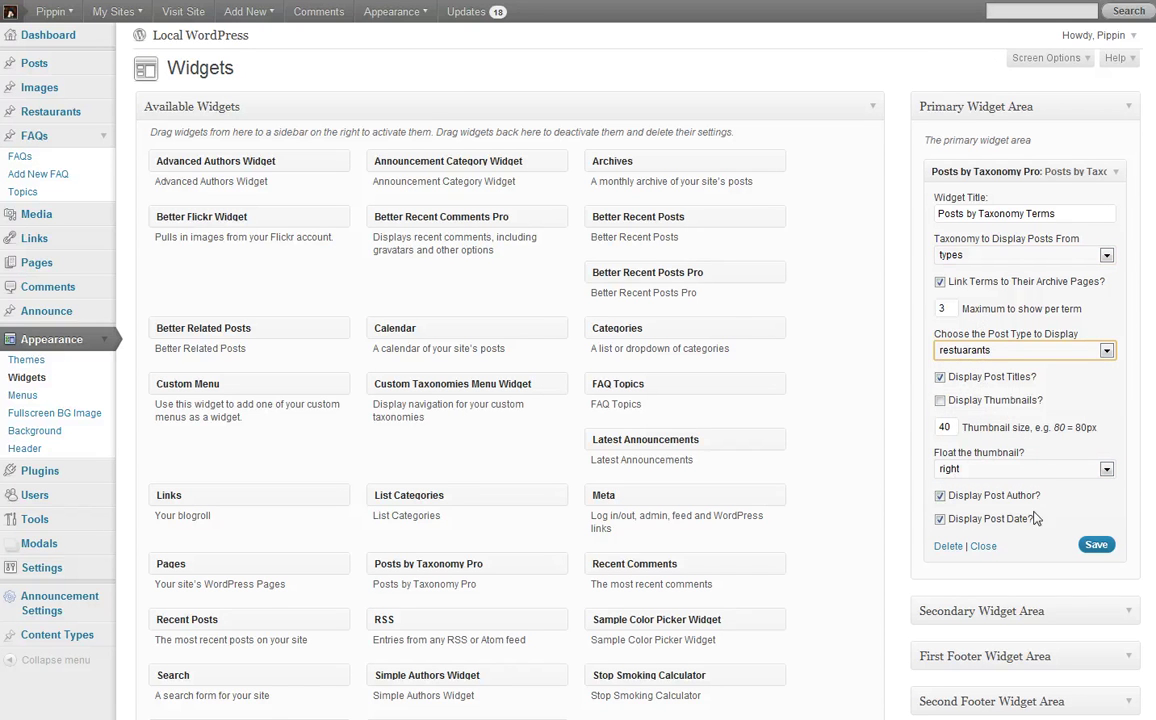
Disable the display of the post author and post date in the widget, and save it.
click(998, 491)
click(998, 491)
click(996, 519)
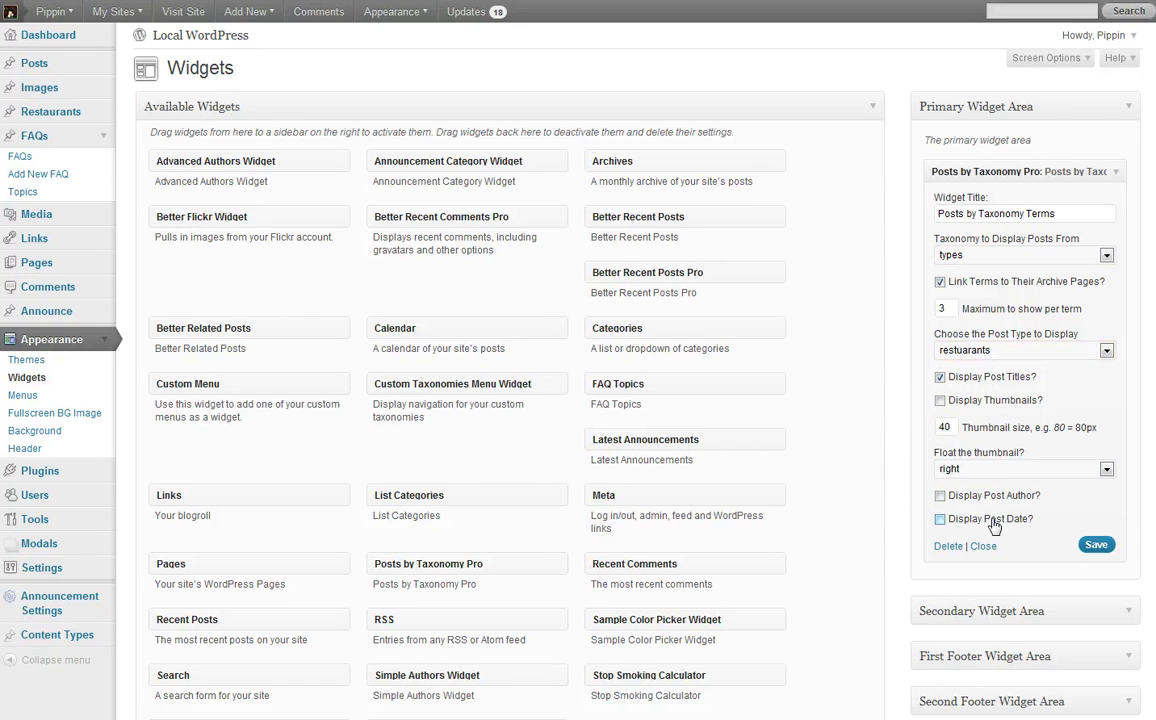
click(1096, 545)
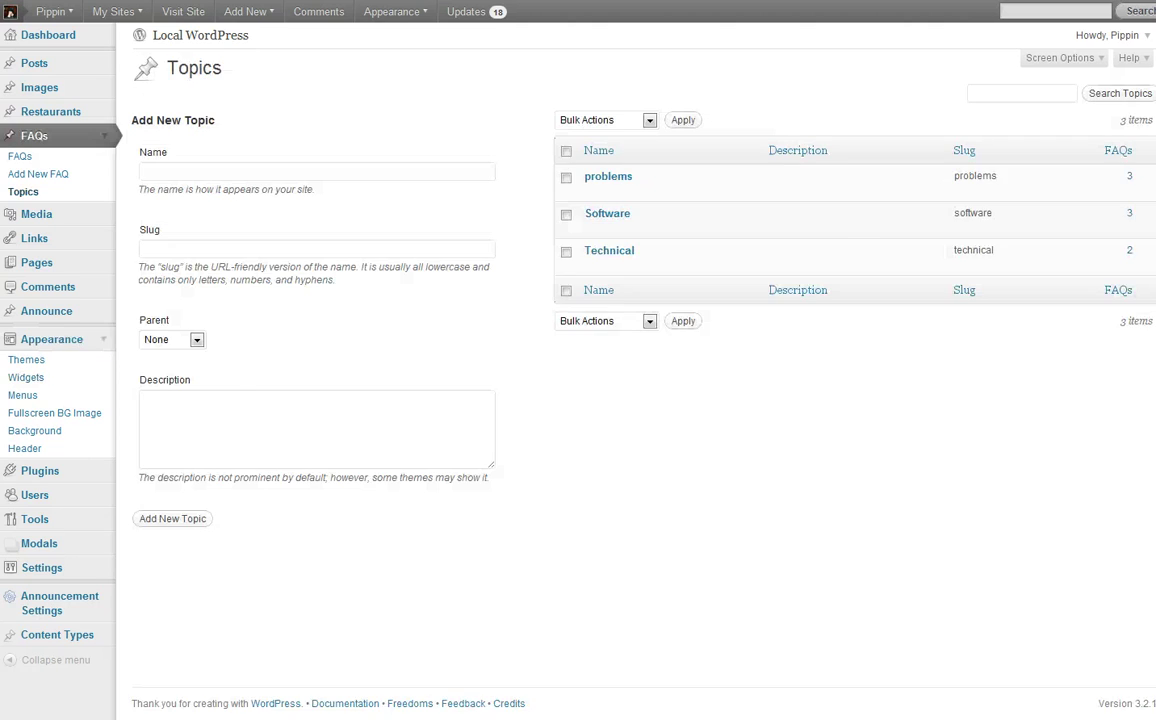